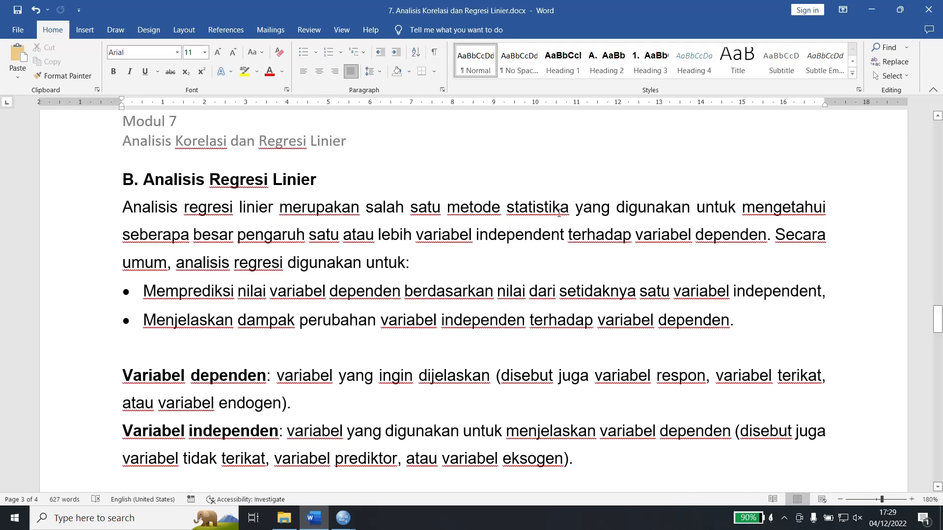
# Read the linear regression section, from the variable definitions and model equations to the SPSS procedure's normality test and scatter plot steps.
pyautogui.scroll(-2, 739, 384)
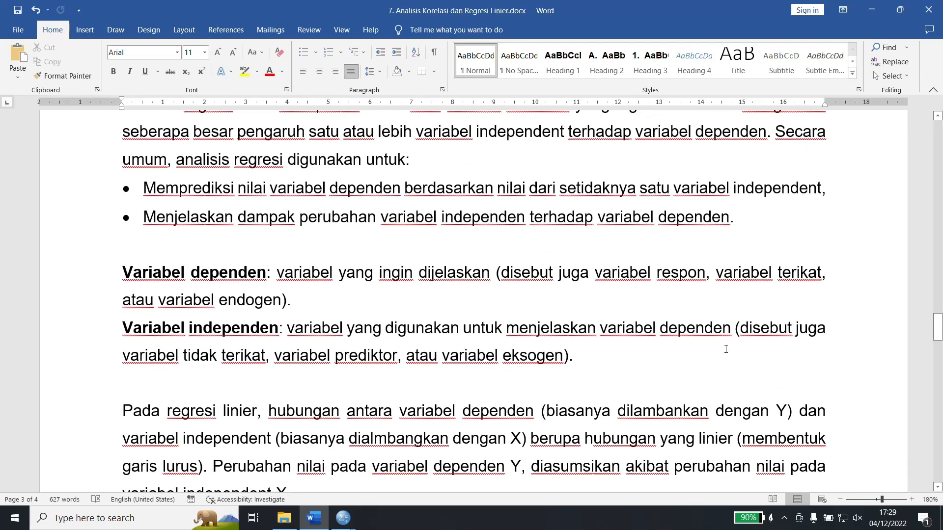
pyautogui.rightClick(769, 282)
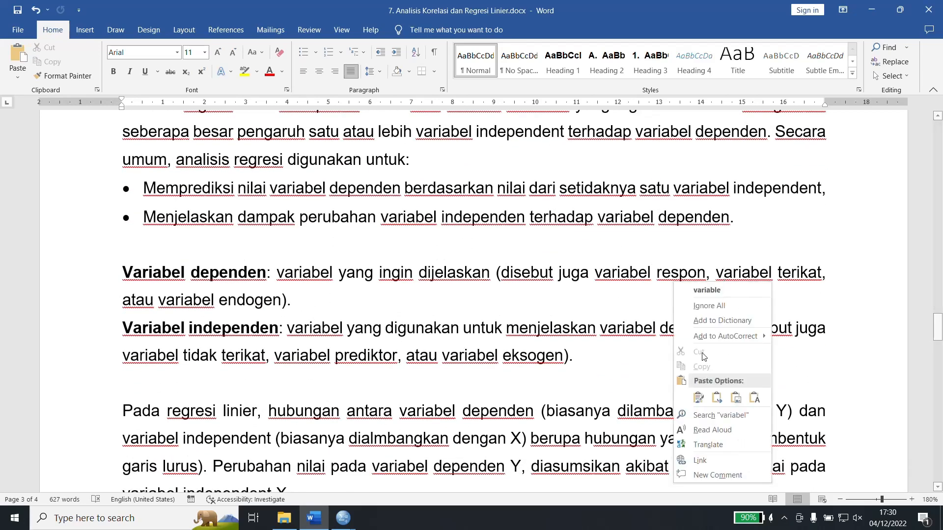
pyautogui.click(433, 276)
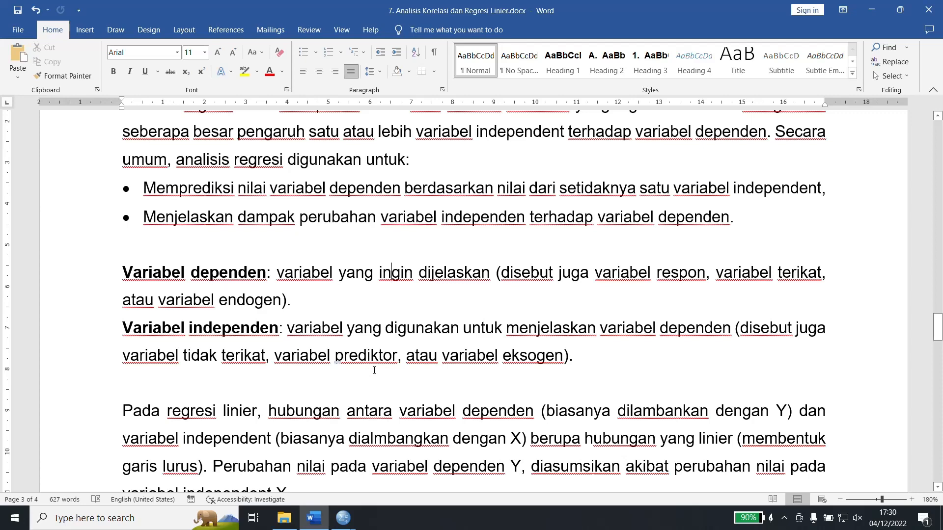
pyautogui.scroll(-2, 389, 354)
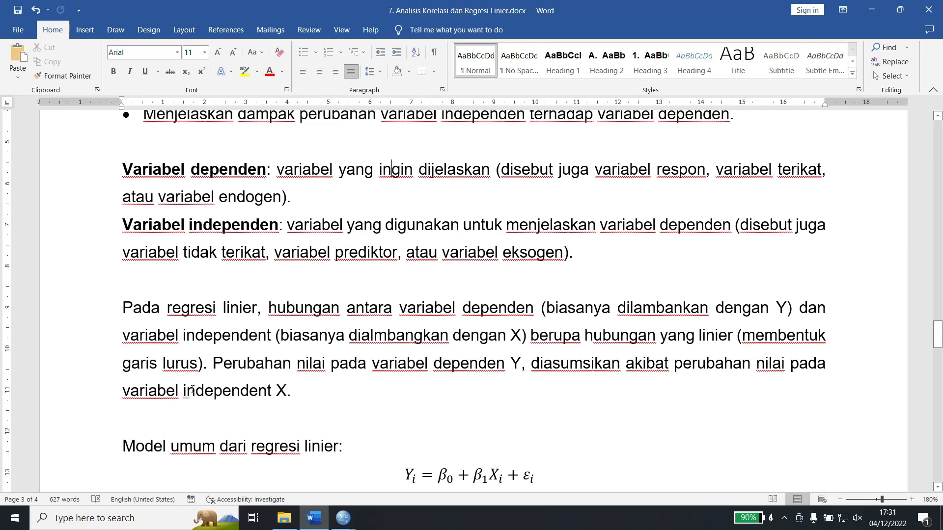
pyautogui.scroll(-3, 444, 302)
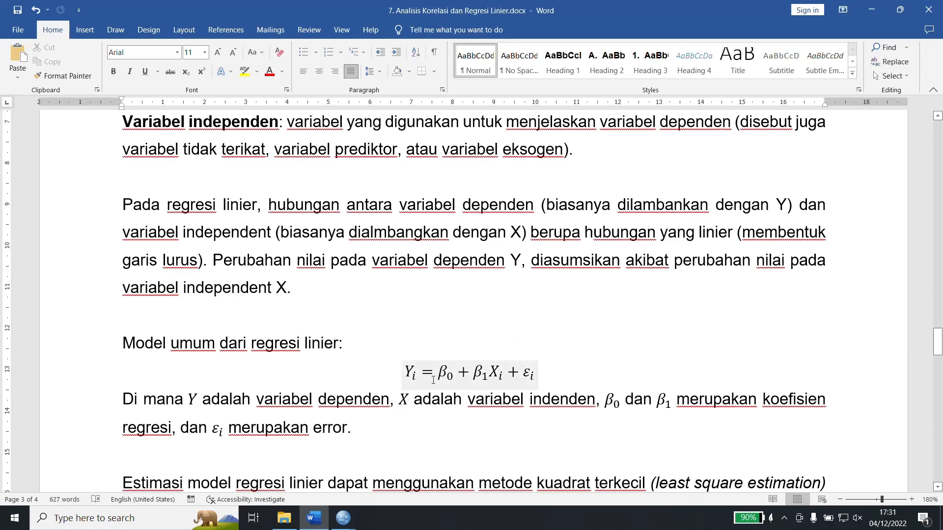
pyautogui.scroll(-4, 433, 379)
pyautogui.scroll(-2, 451, 338)
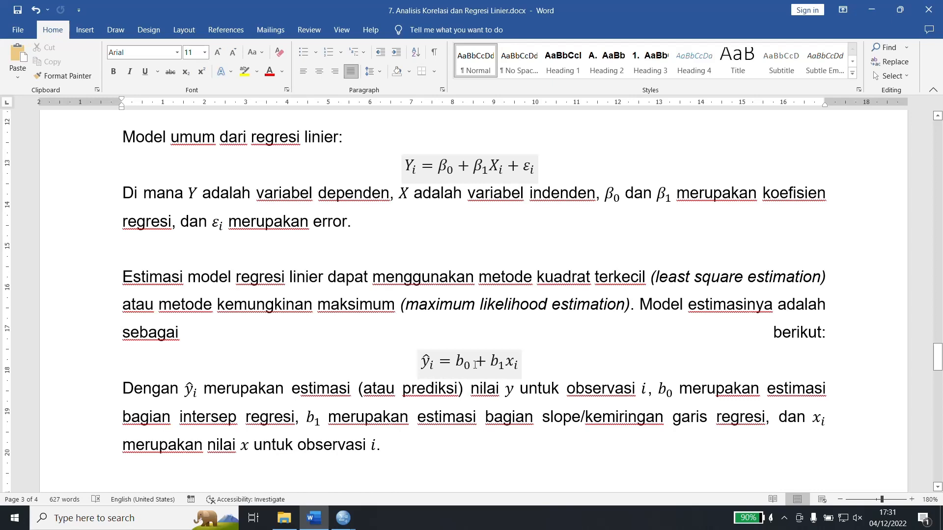
pyautogui.scroll(-3, 407, 368)
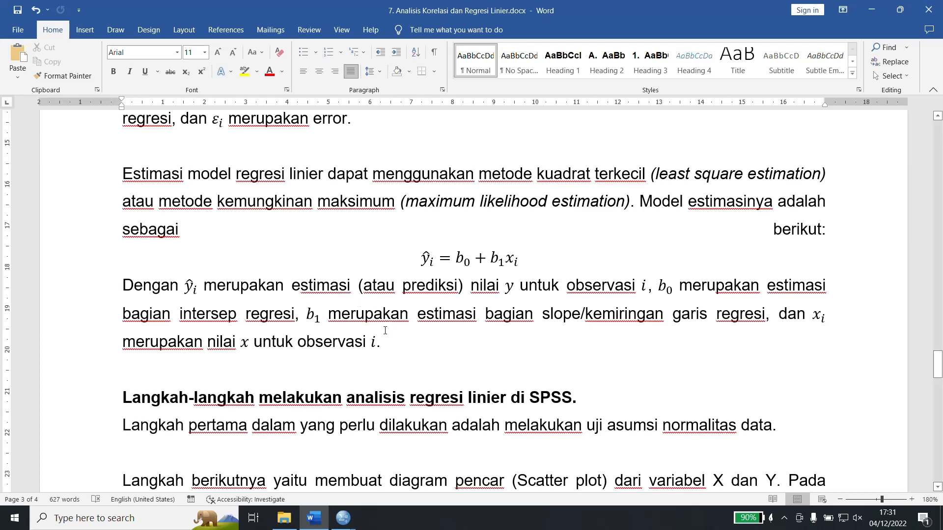
pyautogui.scroll(-2, 374, 358)
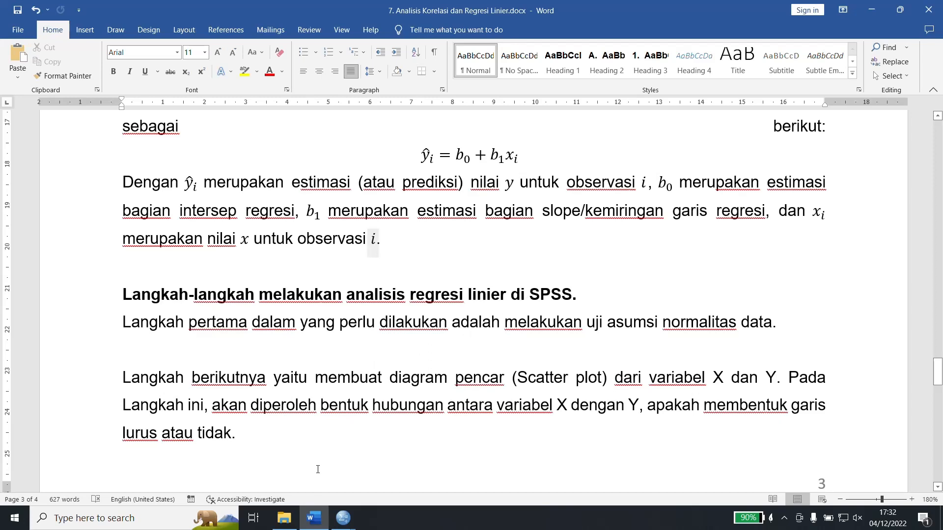
pyautogui.moveTo(352, 514)
pyautogui.moveTo(297, 324); pyautogui.dragTo(668, 322)
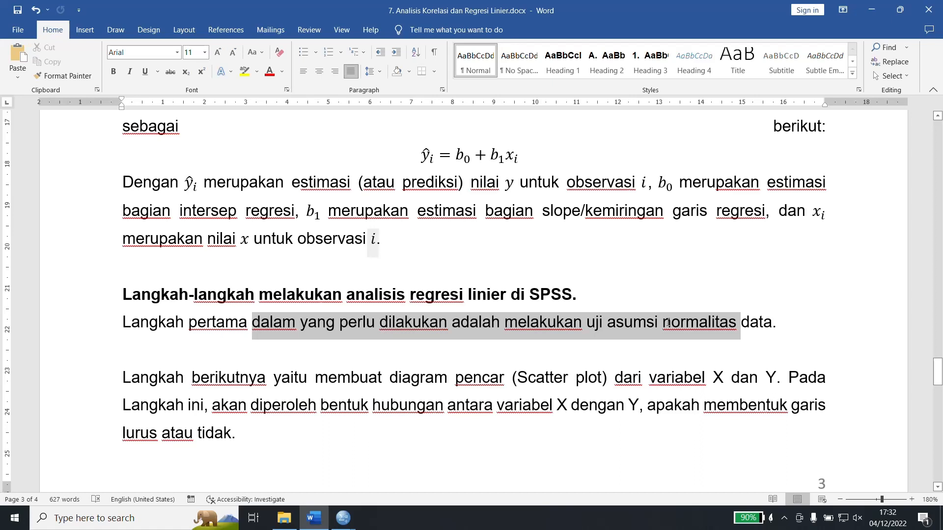
pyautogui.moveTo(668, 323); pyautogui.dragTo(668, 323)
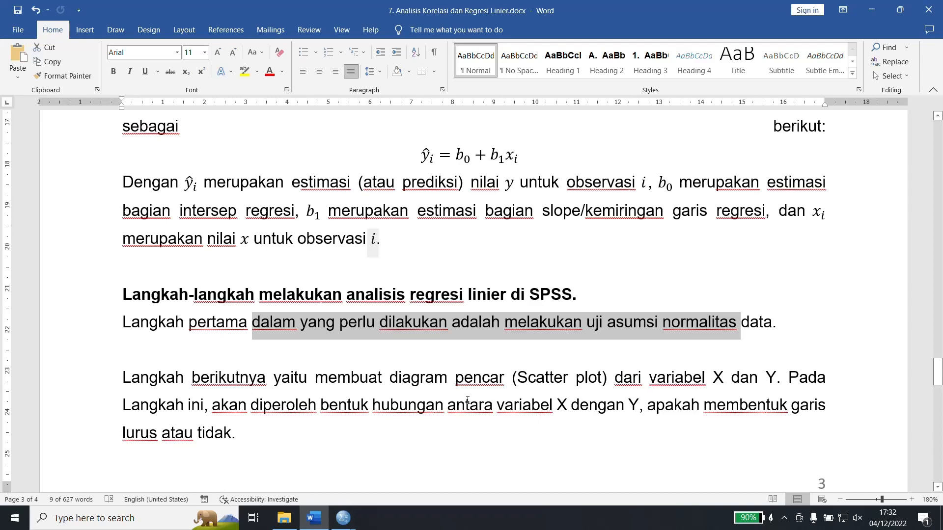
# Switch to the SPSS Data Editor with the untitled data set containing X and Y.
pyautogui.moveTo(343, 518)
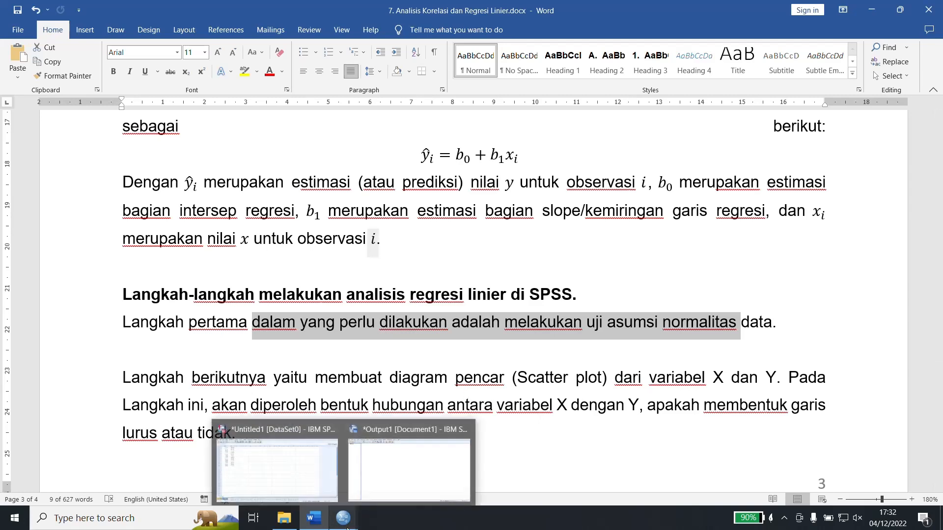
pyautogui.click(302, 493)
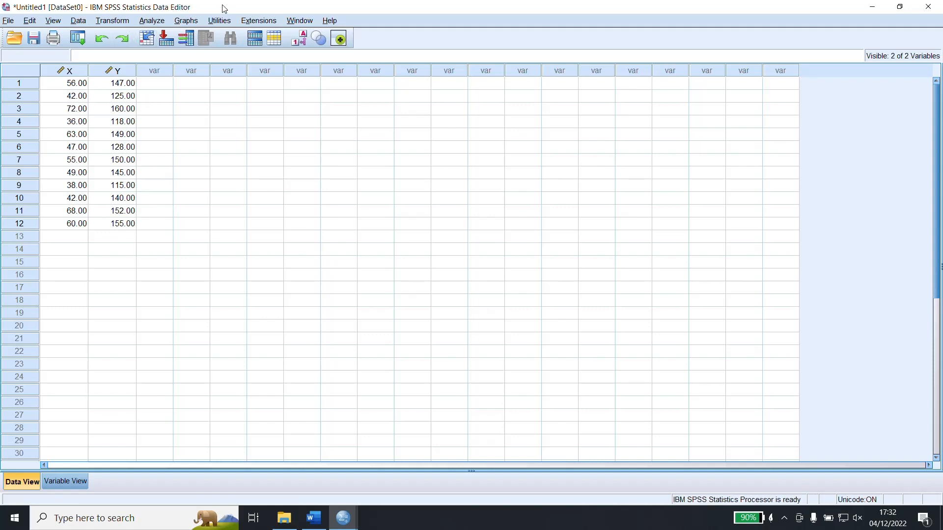
pyautogui.click(157, 22)
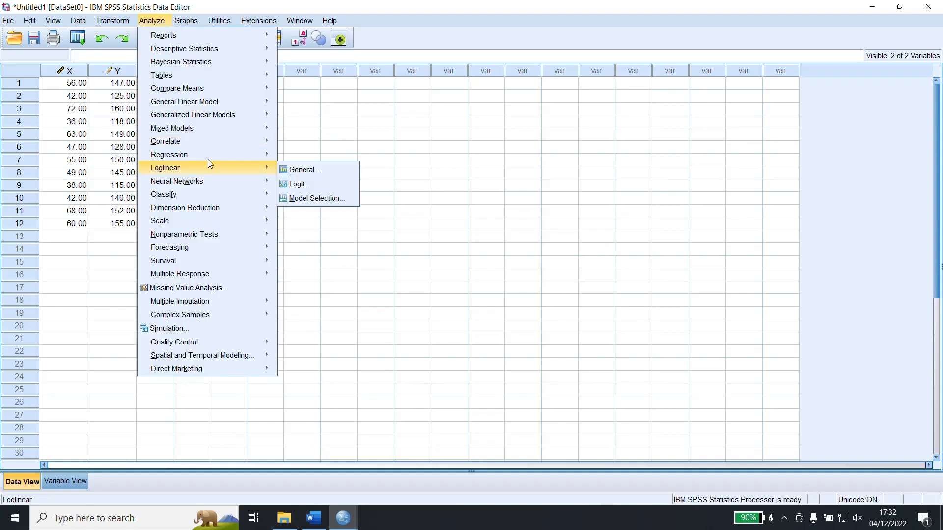
pyautogui.moveTo(208, 161)
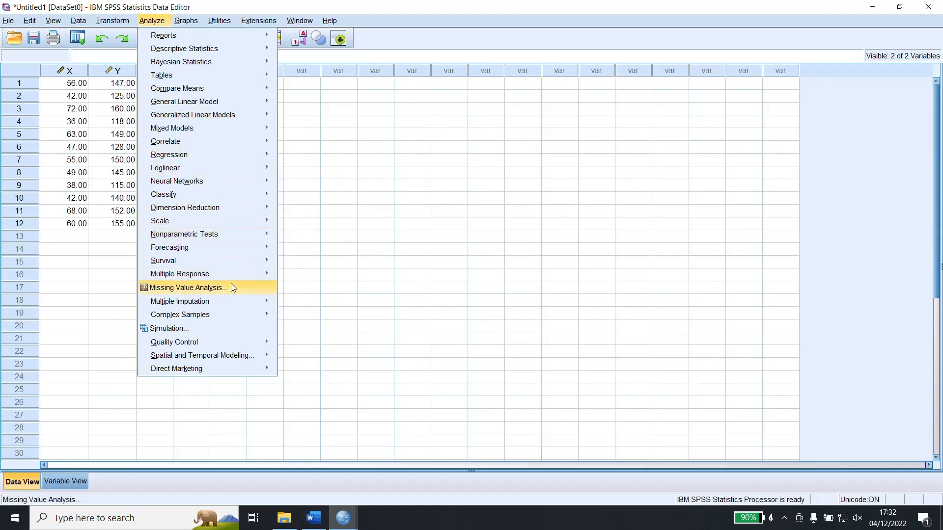
pyautogui.moveTo(235, 274)
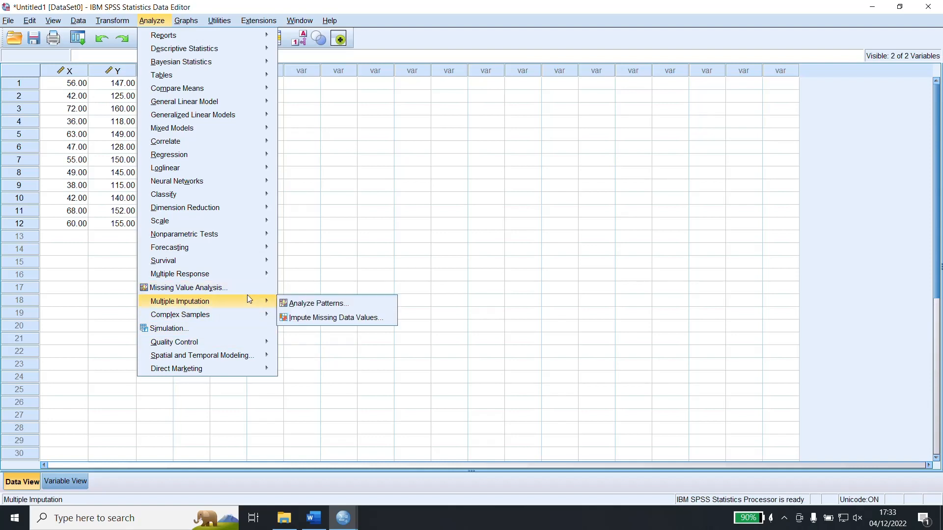
pyautogui.moveTo(185, 21)
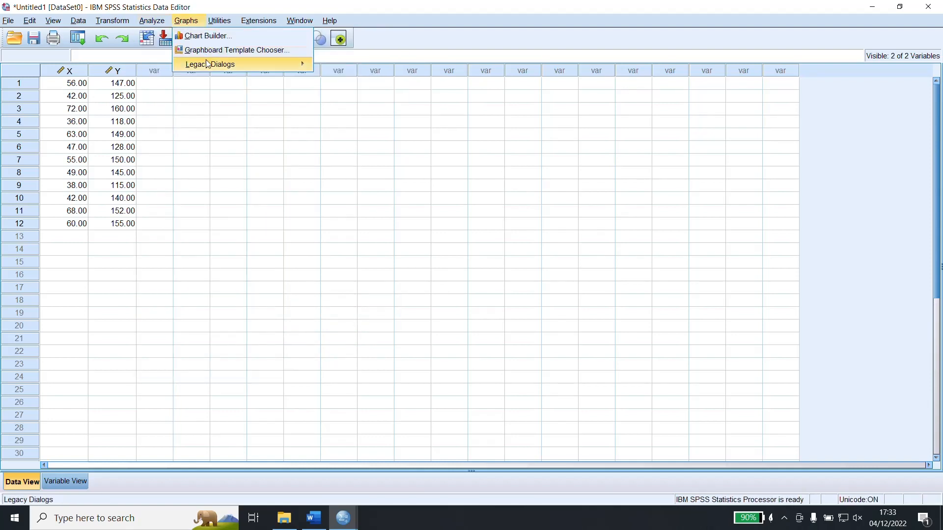
pyautogui.moveTo(209, 66)
pyautogui.click(346, 197)
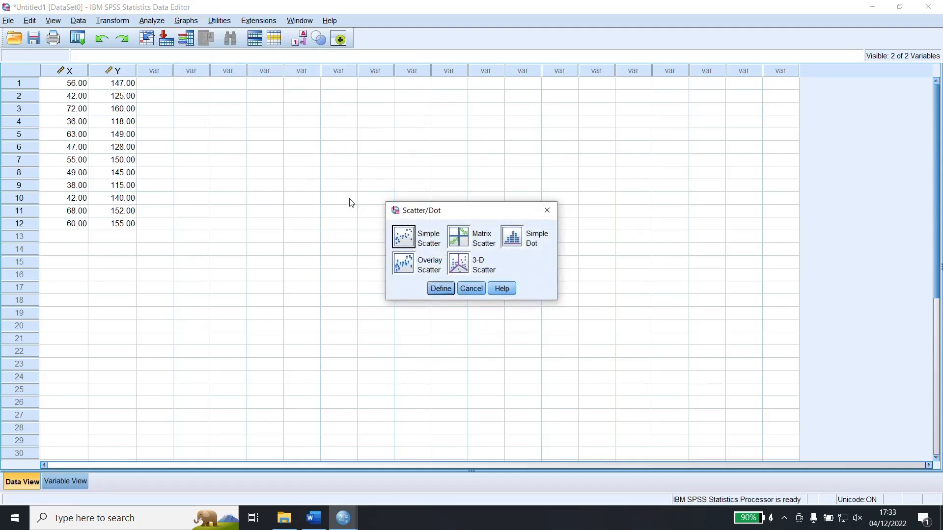
pyautogui.click(403, 240)
pyautogui.click(478, 291)
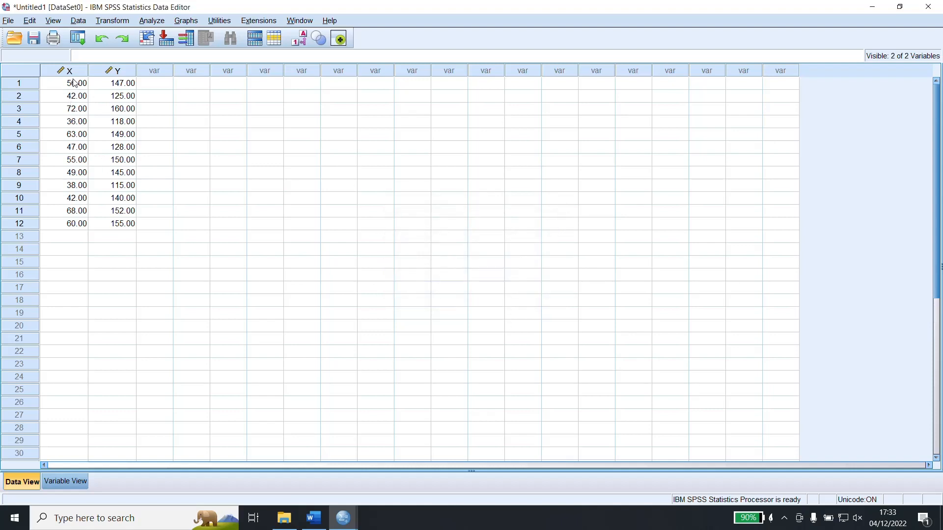
# Check the labels of variables X and Y in the variable definitions, and return to the data values.
pyautogui.click(73, 482)
pyautogui.click(265, 85)
pyautogui.click(265, 70)
pyautogui.click(265, 81)
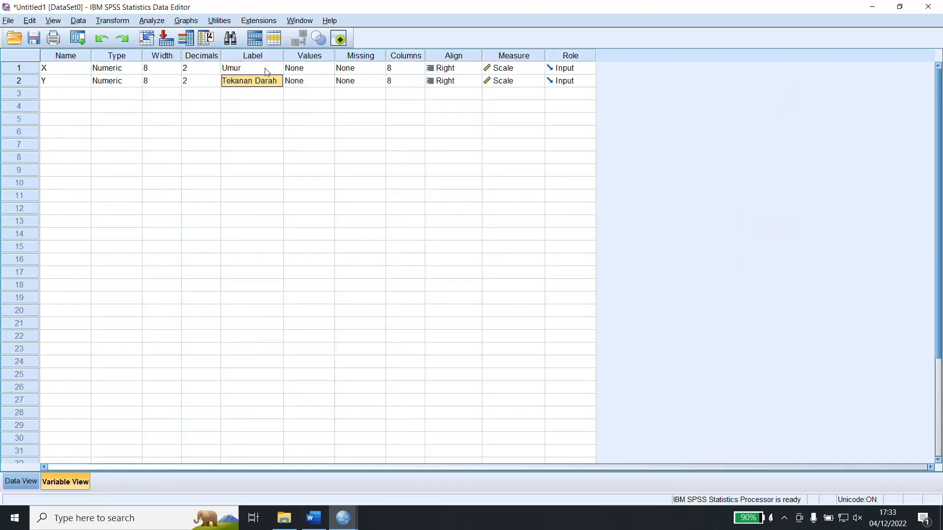
pyautogui.click(22, 481)
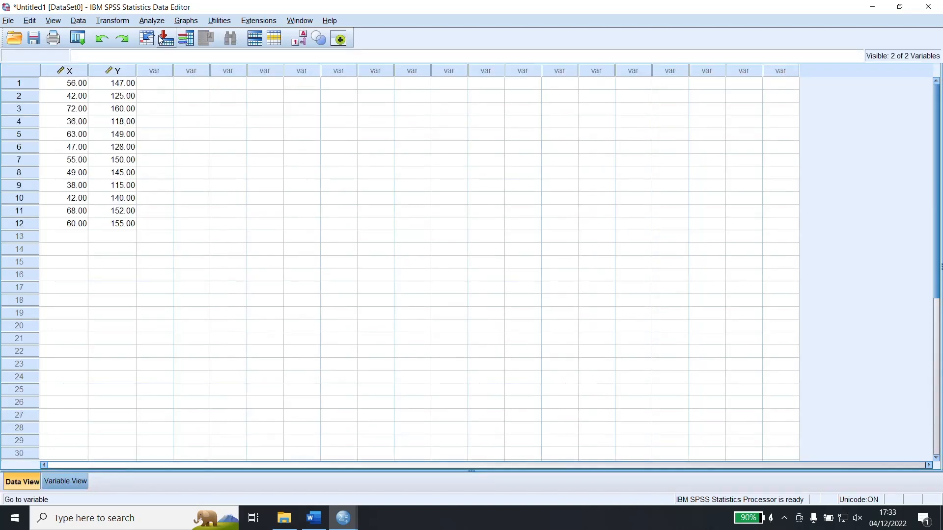
# Create a simple scatterplot from the legacy graph types with Umur on the X axis and Tekanan Darah on the Y axis.
pyautogui.click(186, 21)
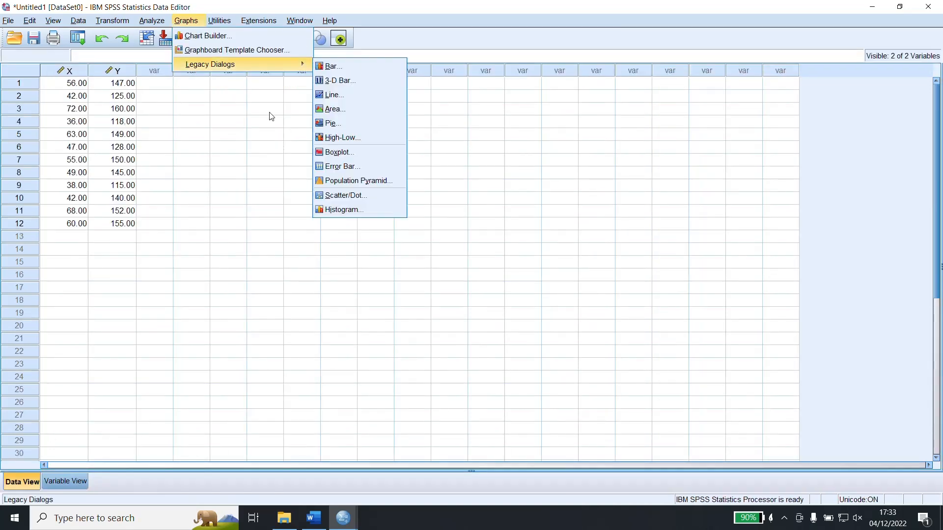
pyautogui.click(363, 195)
pyautogui.click(410, 239)
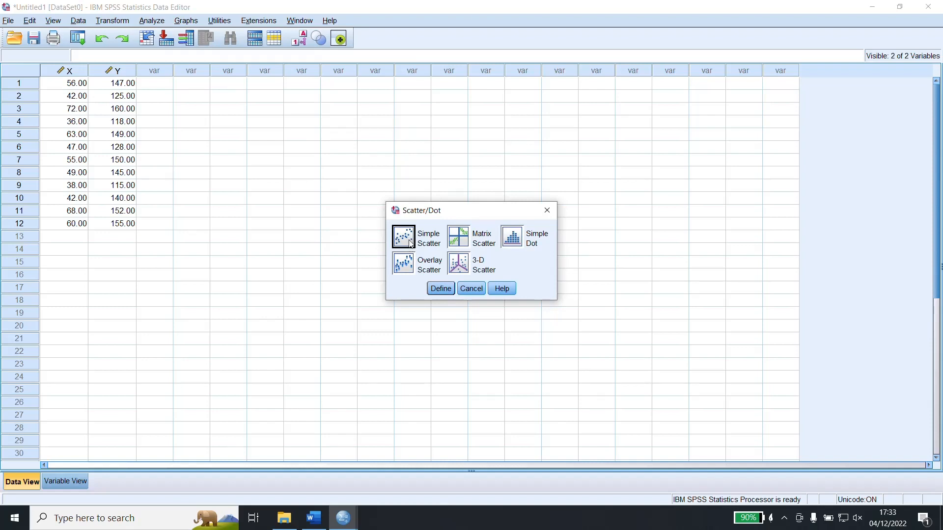
pyautogui.click(440, 289)
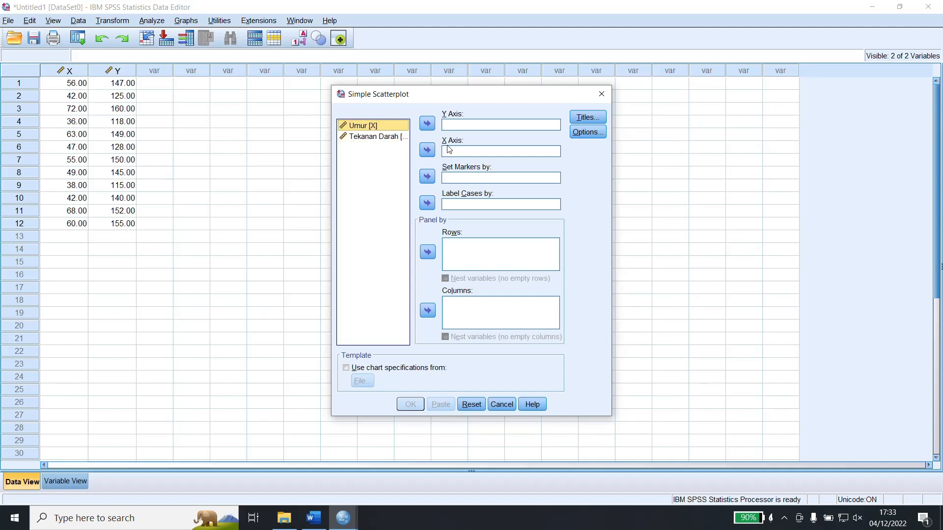
pyautogui.click(374, 130)
pyautogui.click(427, 150)
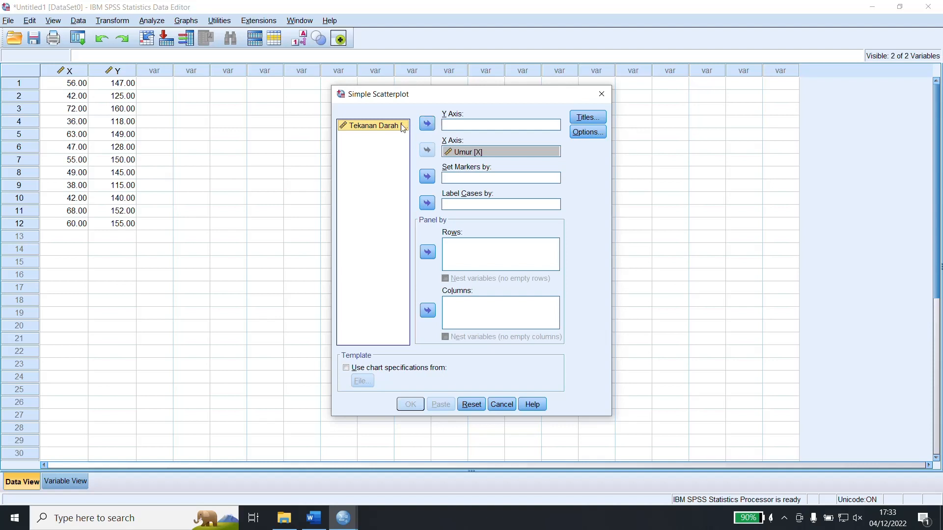
pyautogui.click(426, 124)
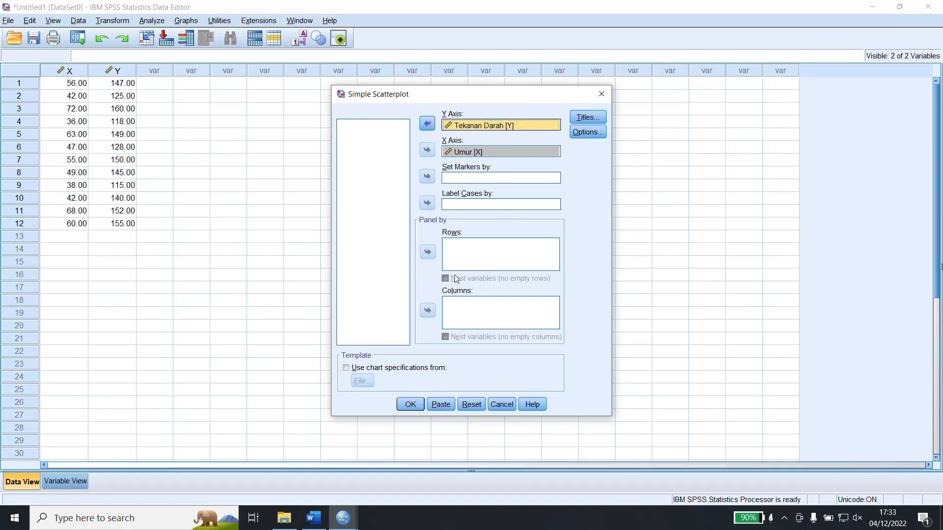
pyautogui.click(410, 405)
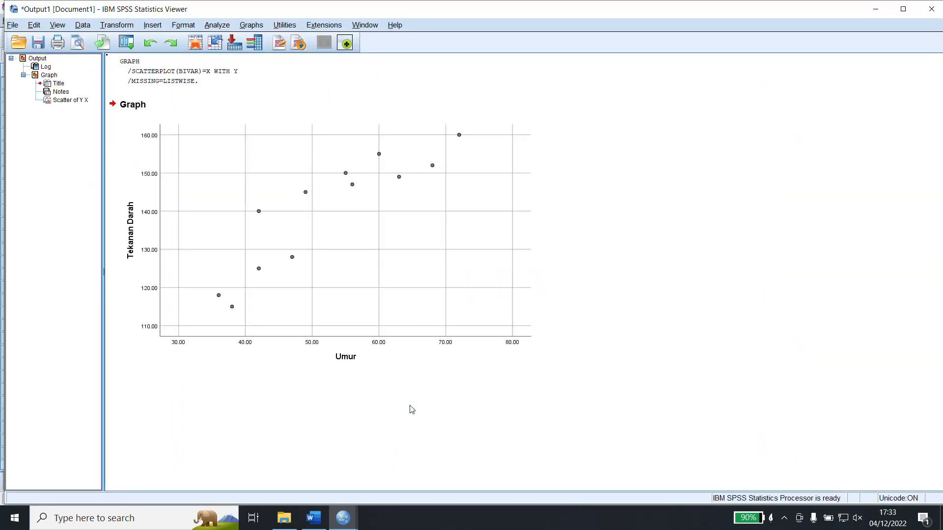
pyautogui.click(395, 342)
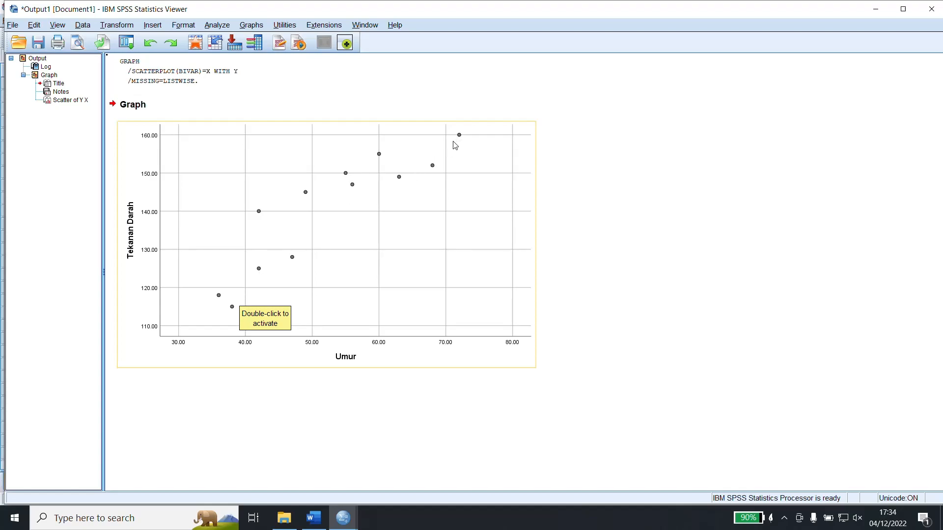
pyautogui.click(364, 180)
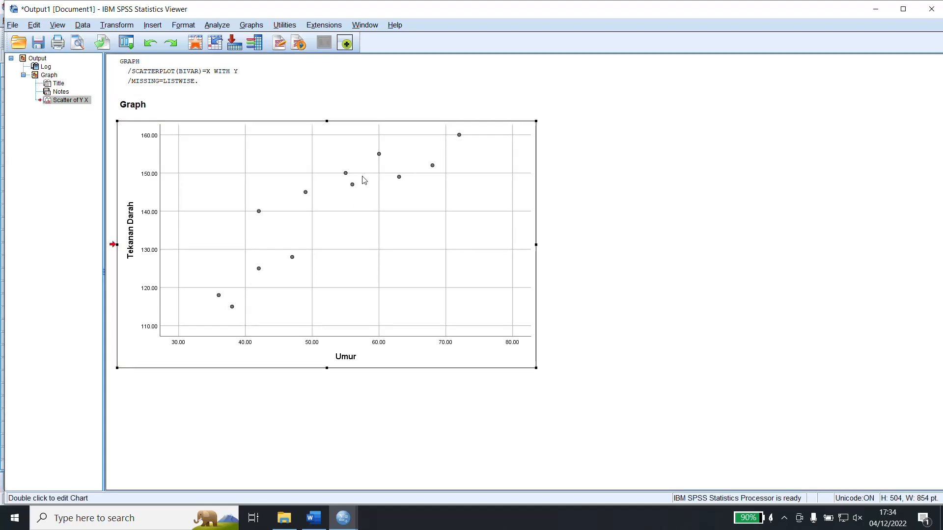
pyautogui.doubleClick(364, 180)
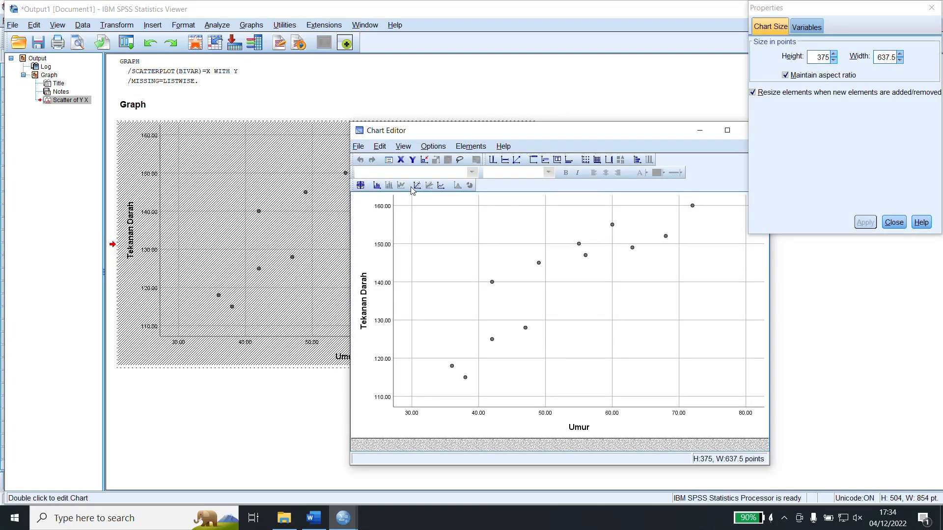
pyautogui.click(880, 222)
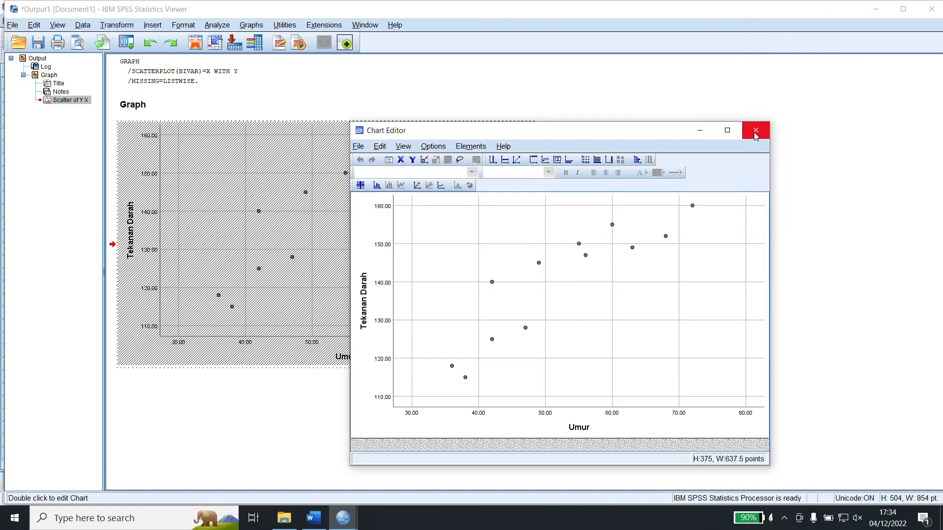
pyautogui.click(755, 131)
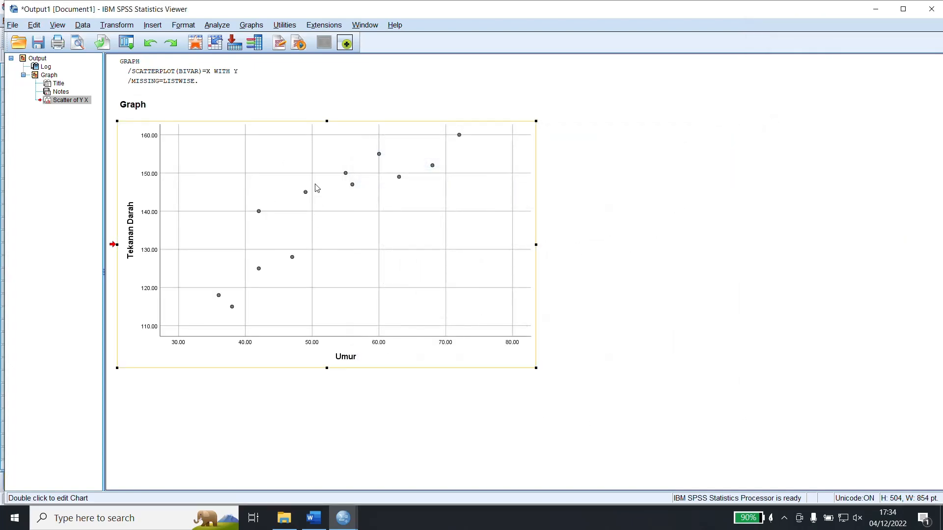
# Add a linear fit line at total to the scatterplot, keeping its label attached, and return to the data set.
pyautogui.doubleClick(323, 215)
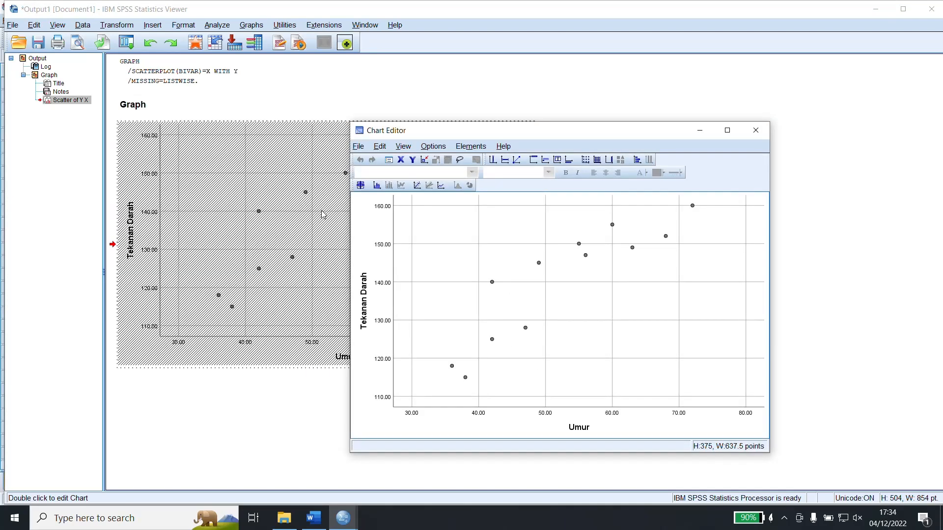
pyautogui.click(417, 186)
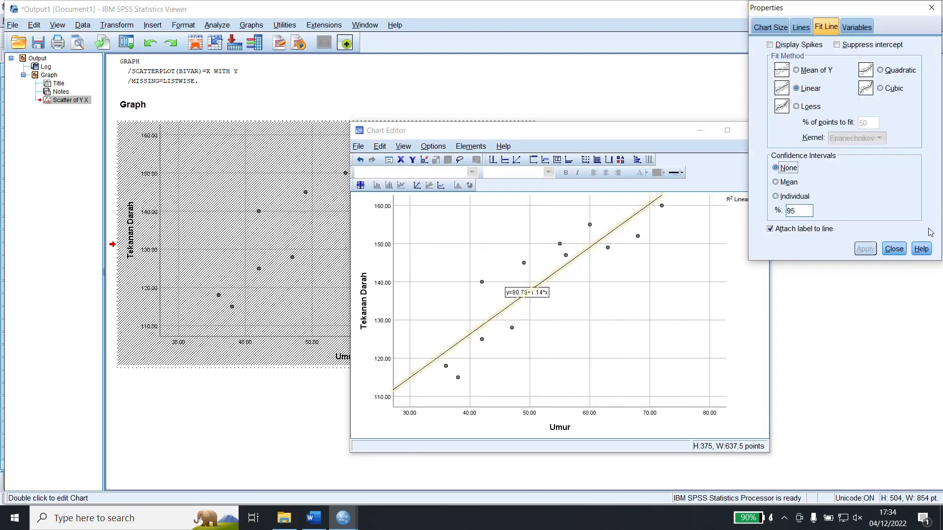
pyautogui.click(894, 249)
pyautogui.click(749, 134)
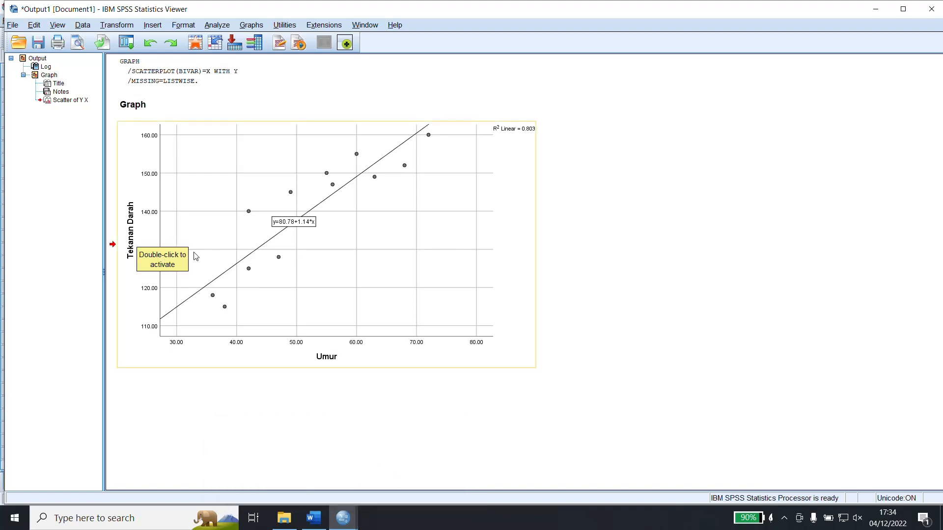
pyautogui.moveTo(343, 518)
pyautogui.click(300, 475)
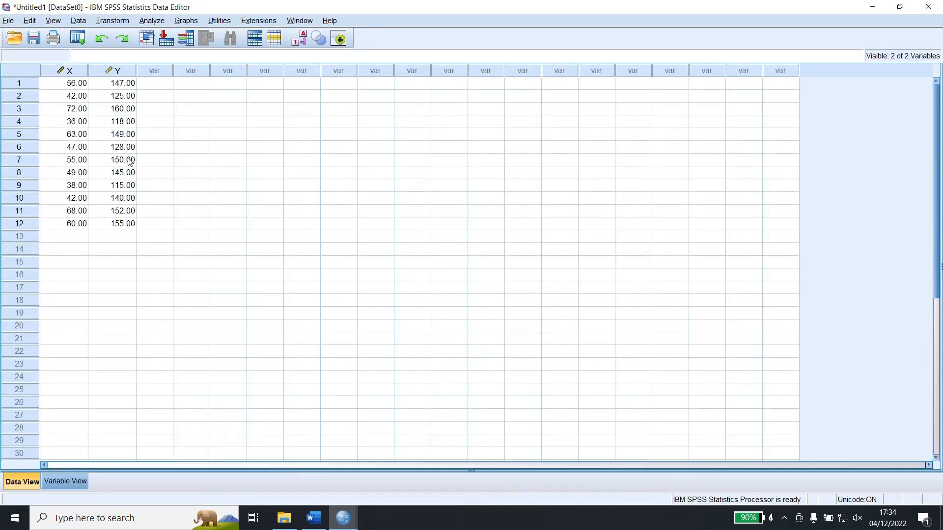
# Switch to the Word module to read the regression inference stages, and return to the SPSS Data Editor.
pyautogui.click(314, 518)
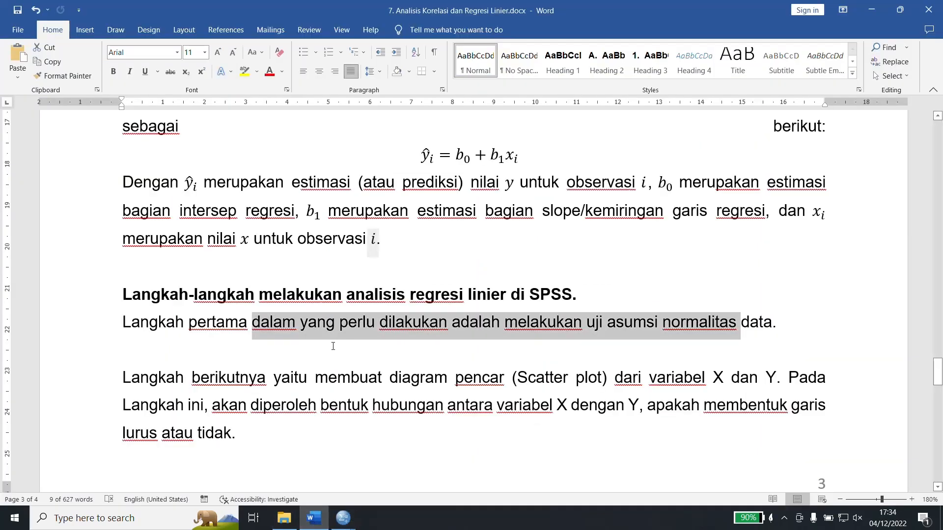
pyautogui.scroll(-10, 332, 329)
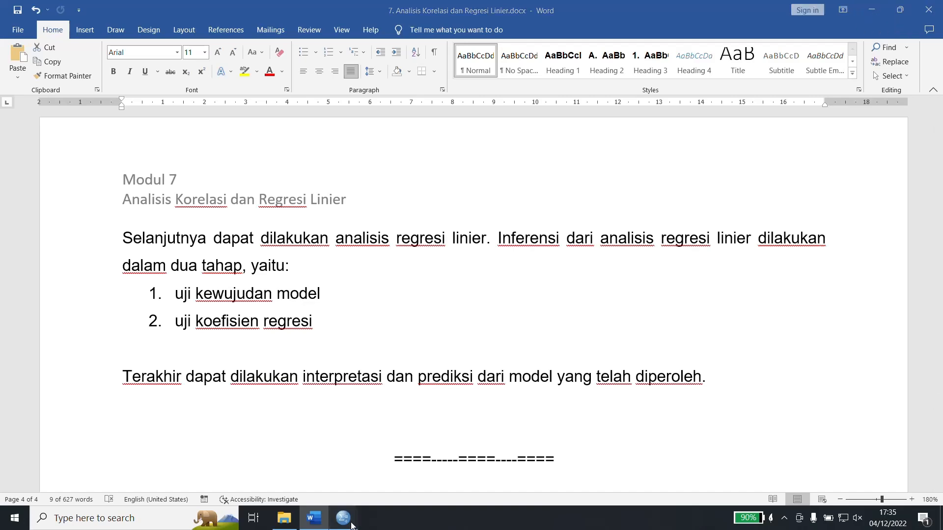
pyautogui.moveTo(343, 518)
pyautogui.click(285, 460)
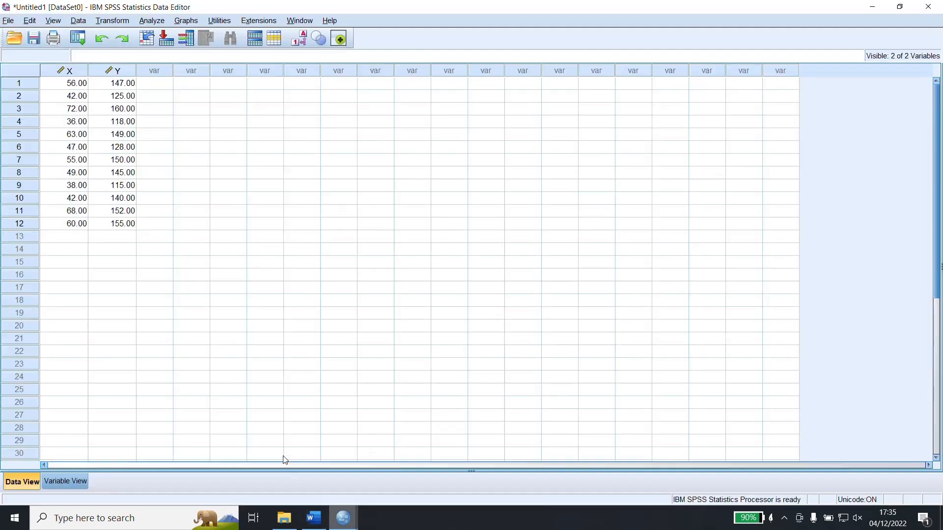
# Start a Linear Regression analysis and remove Umur as the dependent variable.
pyautogui.click(160, 22)
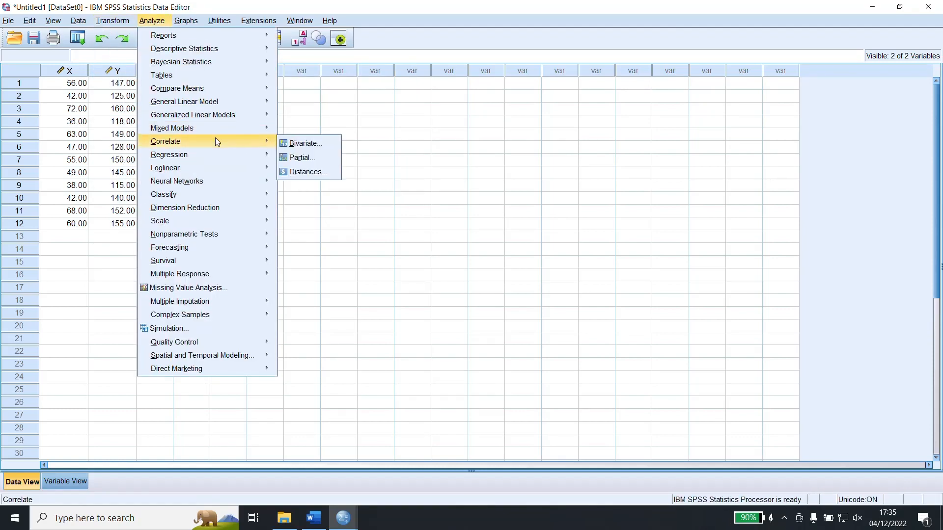
pyautogui.moveTo(222, 157)
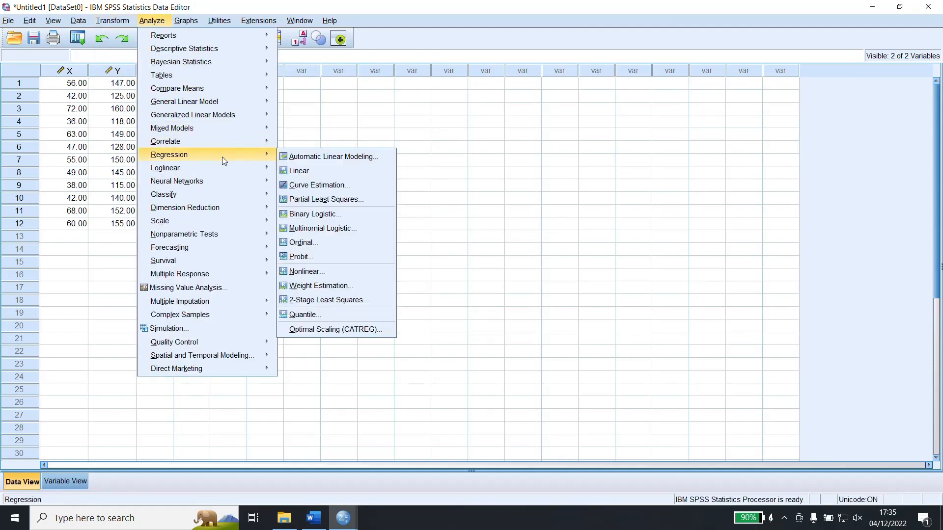
pyautogui.click(307, 172)
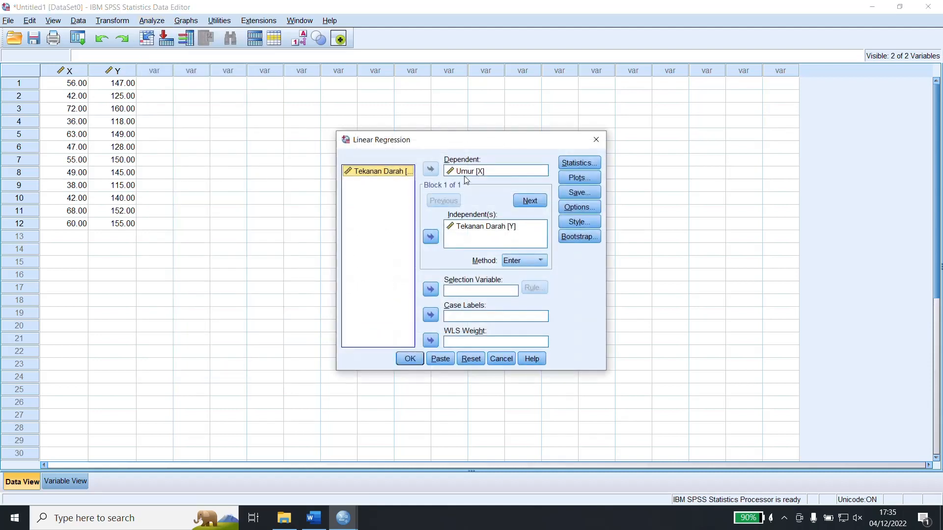
pyautogui.click(482, 173)
pyautogui.click(430, 170)
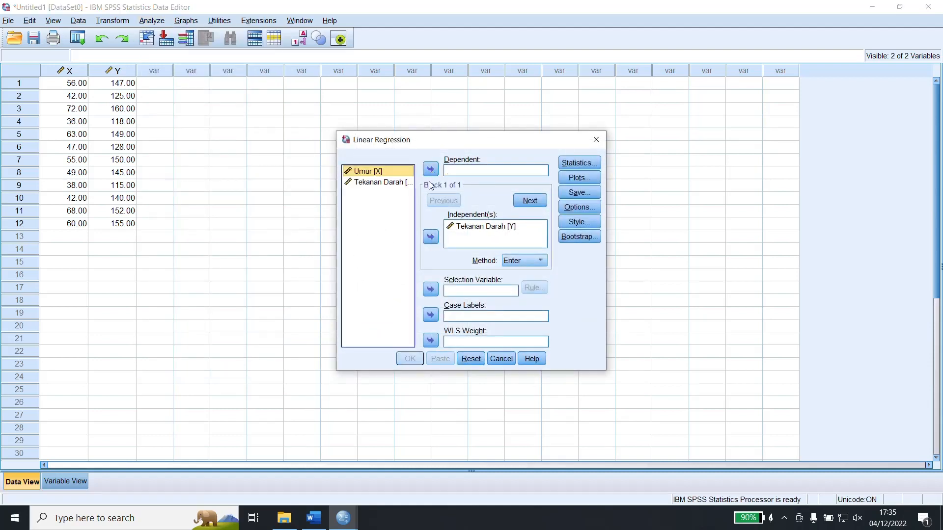
pyautogui.click(431, 238)
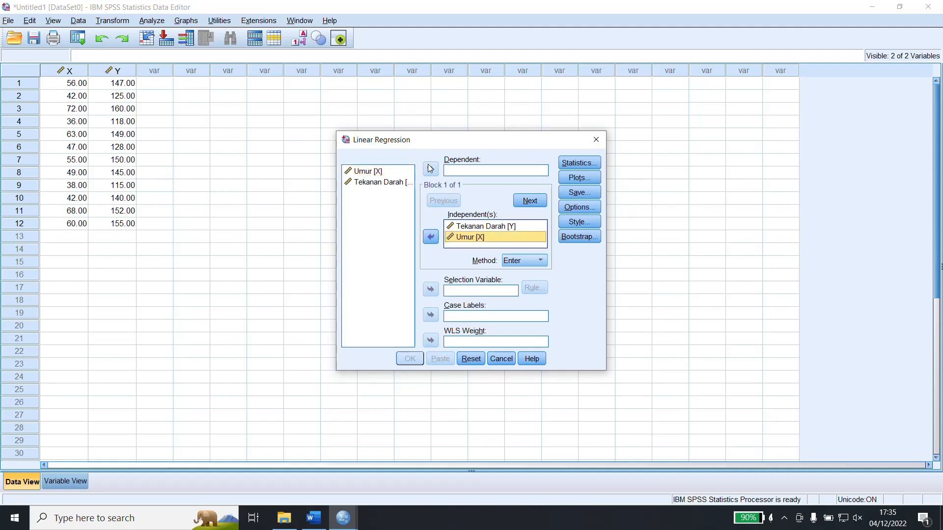
pyautogui.click(431, 238)
pyautogui.click(369, 185)
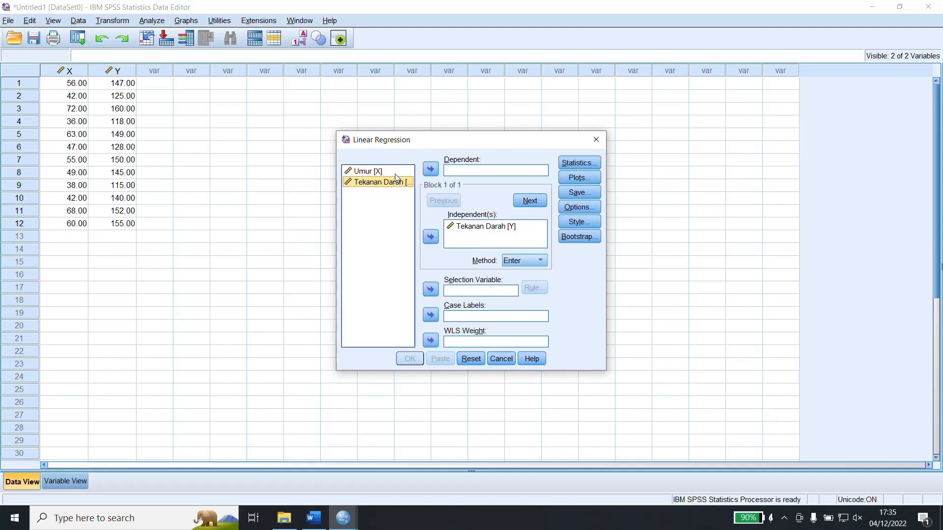
pyautogui.click(431, 171)
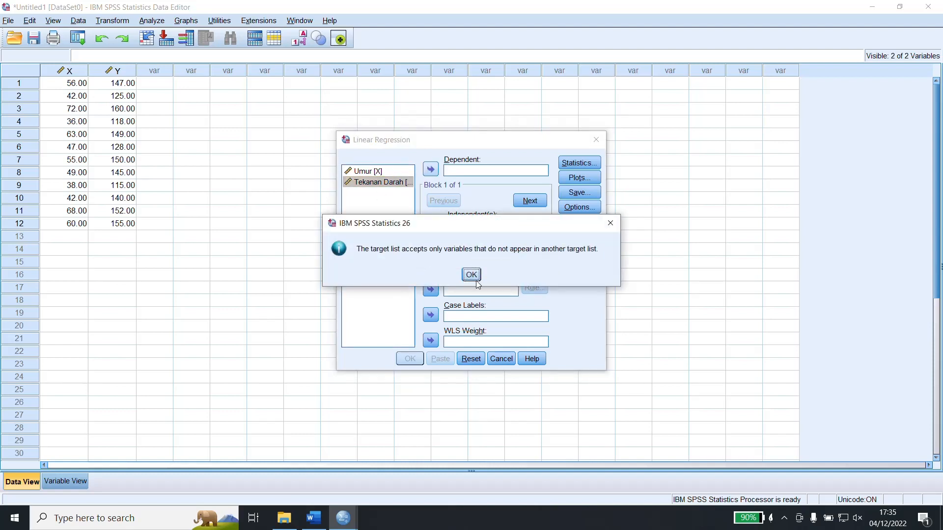
pyautogui.click(472, 275)
# Remove Tekanan Darah from the independent variables, set it as the dependent variable, and make Umur the independent variable.
pyautogui.click(470, 230)
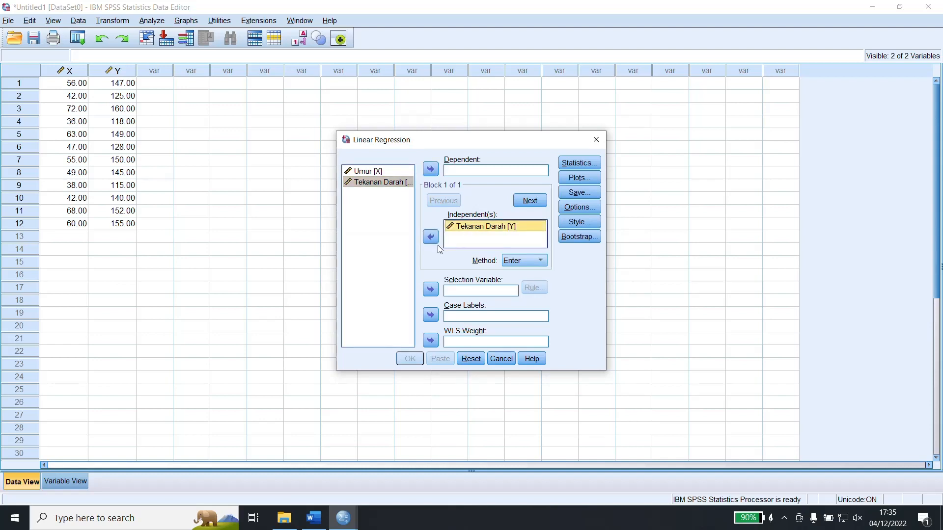
pyautogui.click(431, 238)
pyautogui.click(431, 169)
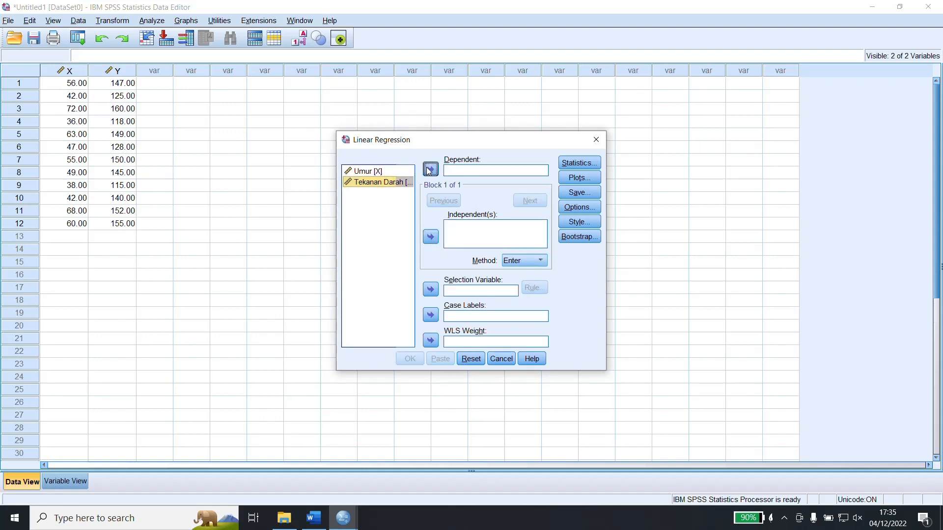
pyautogui.click(366, 172)
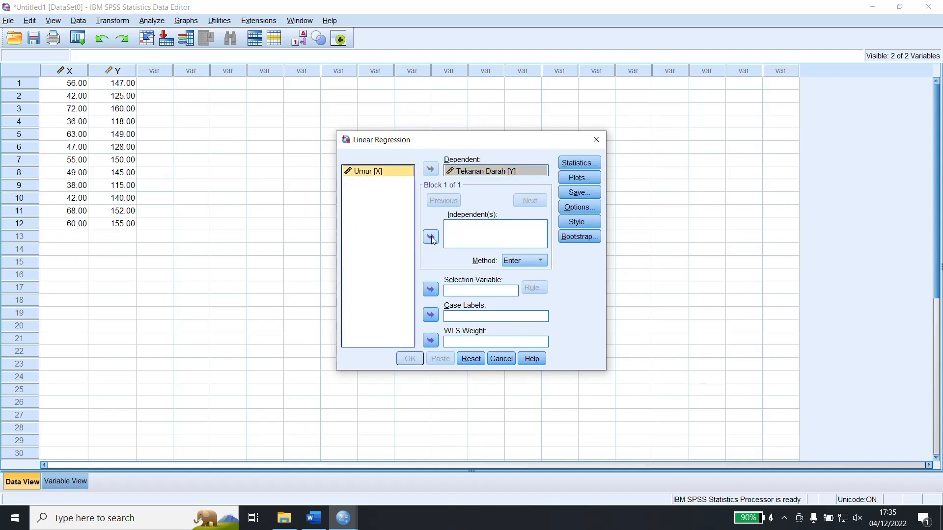
pyautogui.click(430, 237)
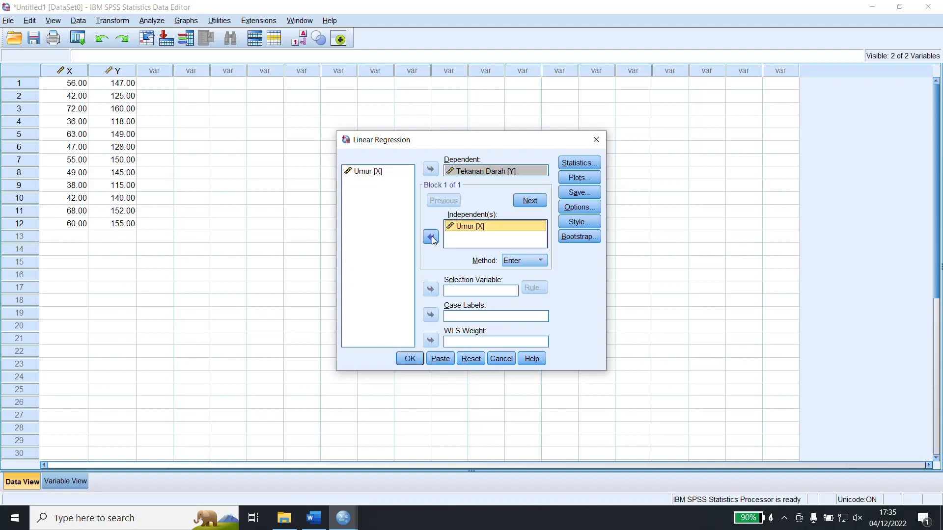
# Include Descriptives in the regression statistics alongside Estimates and Model fit.
pyautogui.click(587, 164)
pyautogui.click(406, 205)
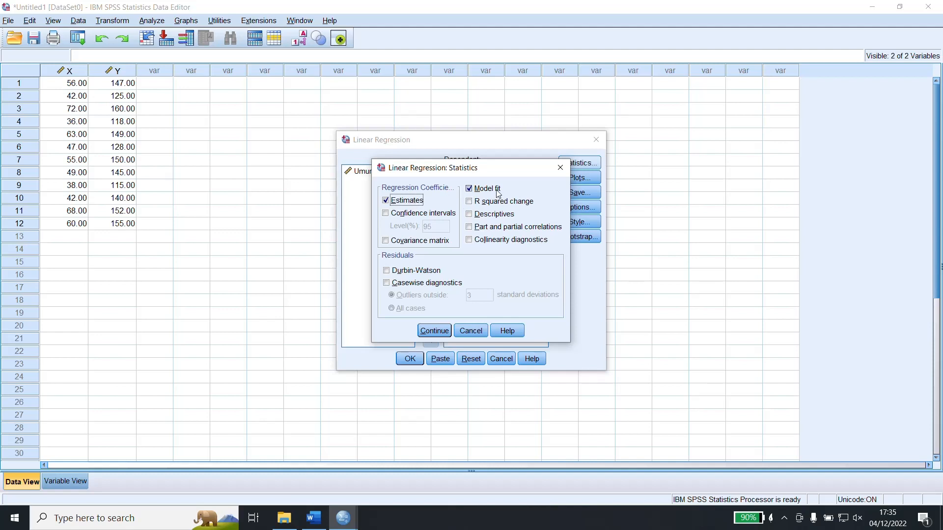
pyautogui.click(494, 219)
pyautogui.click(429, 332)
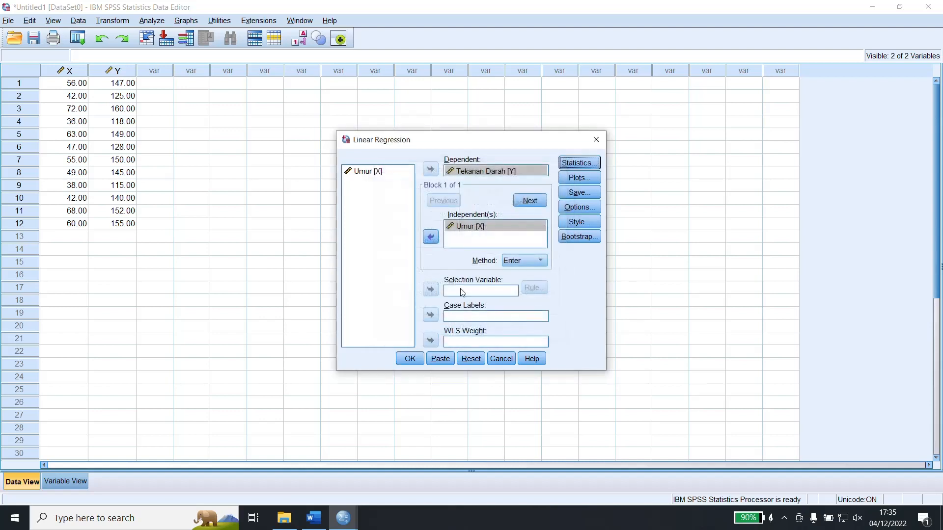
# Review the regression's plot and option settings, keep their defaults, and run the analysis.
pyautogui.click(577, 178)
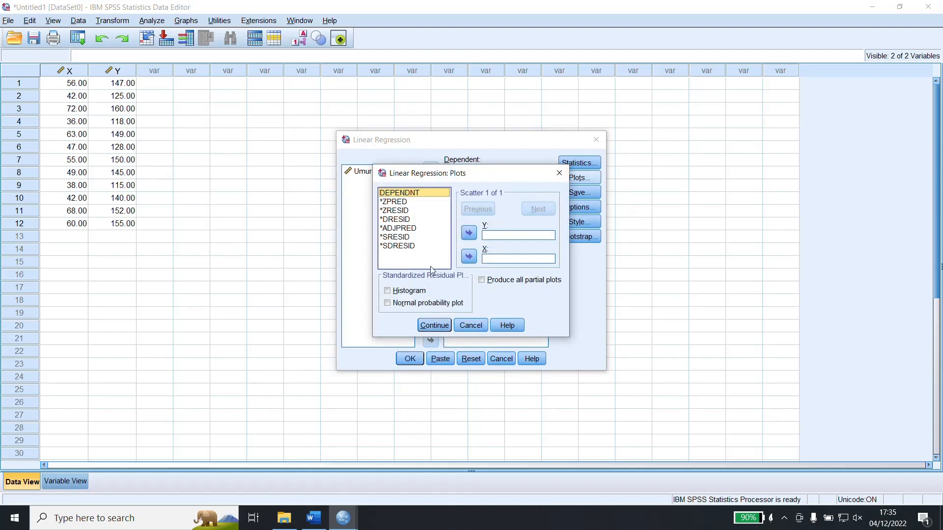
pyautogui.click(477, 327)
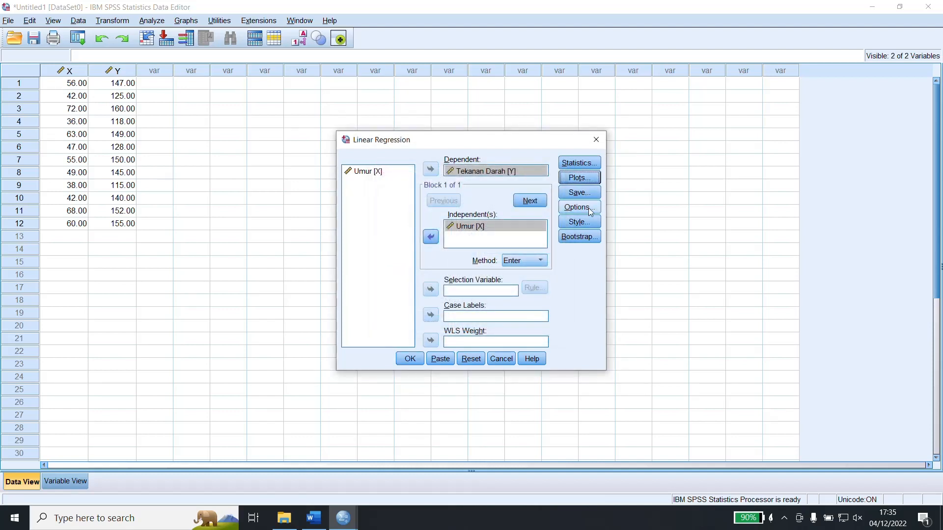
pyautogui.click(573, 209)
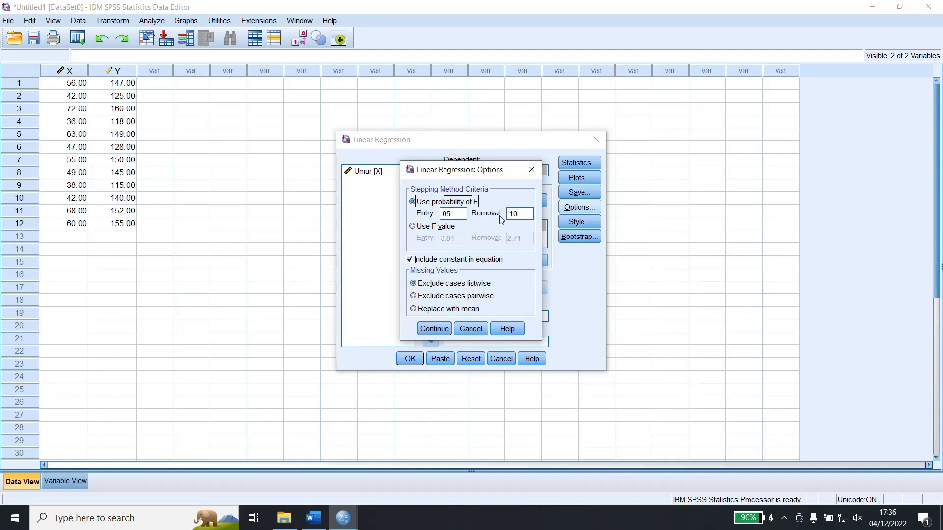
pyautogui.click(469, 332)
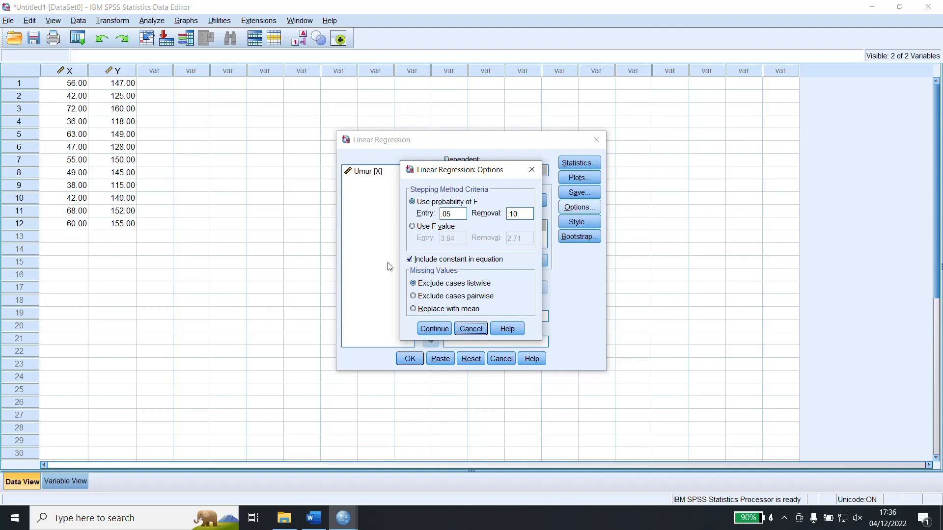
pyautogui.click(433, 326)
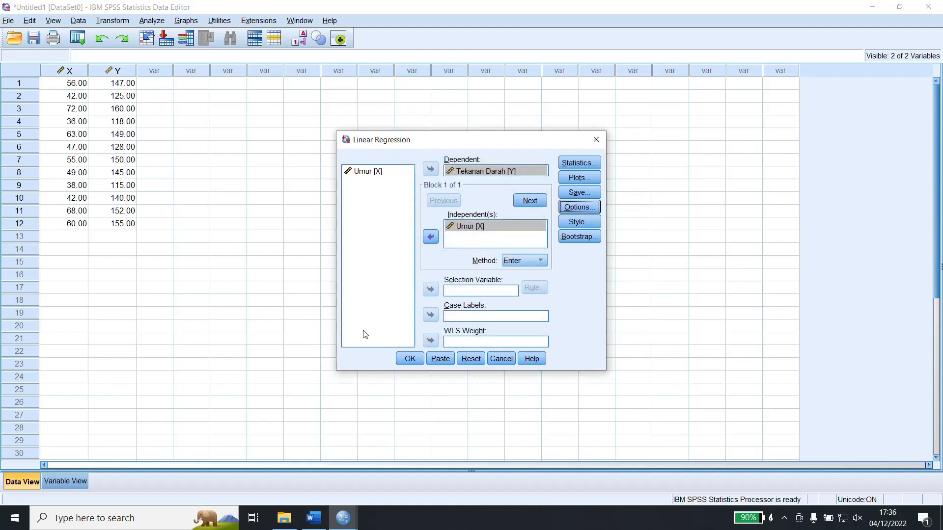
pyautogui.click(410, 359)
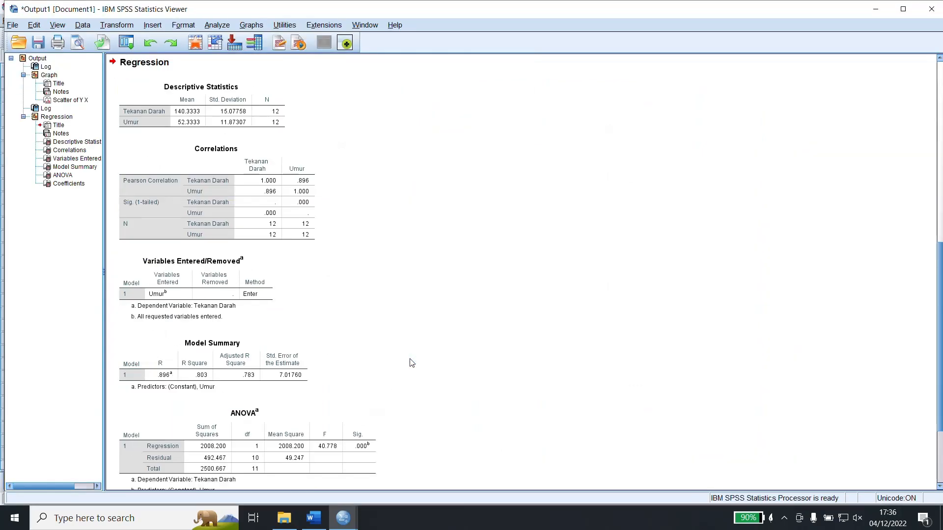
# Open the Windows Magnifier and enlarge the screen to 200% for reading the regression output.
pyautogui.scroll(-3, 420, 376)
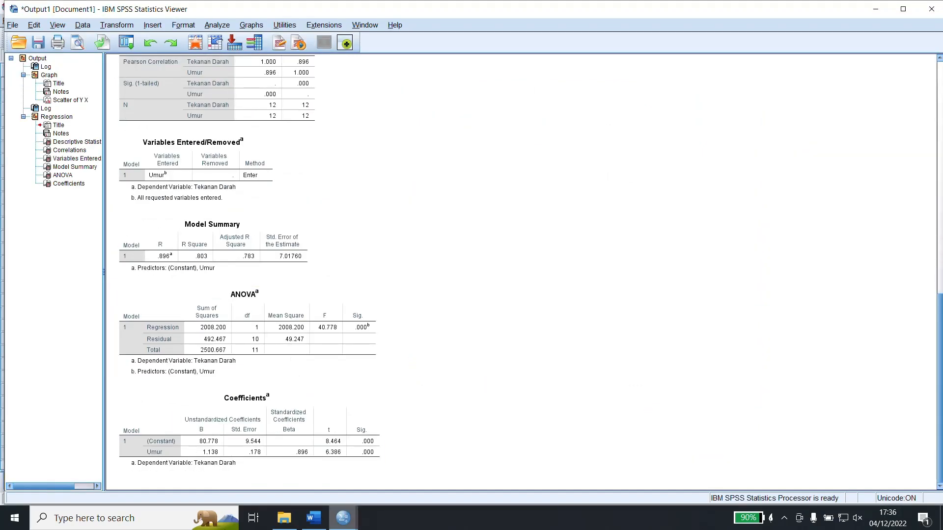
pyautogui.click(119, 519)
pyautogui.write('mag')
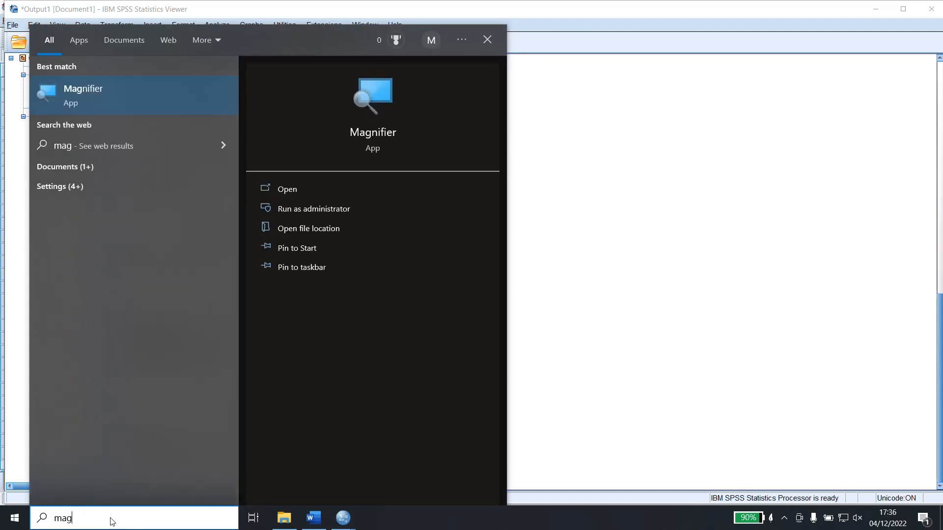
pyautogui.click(99, 84)
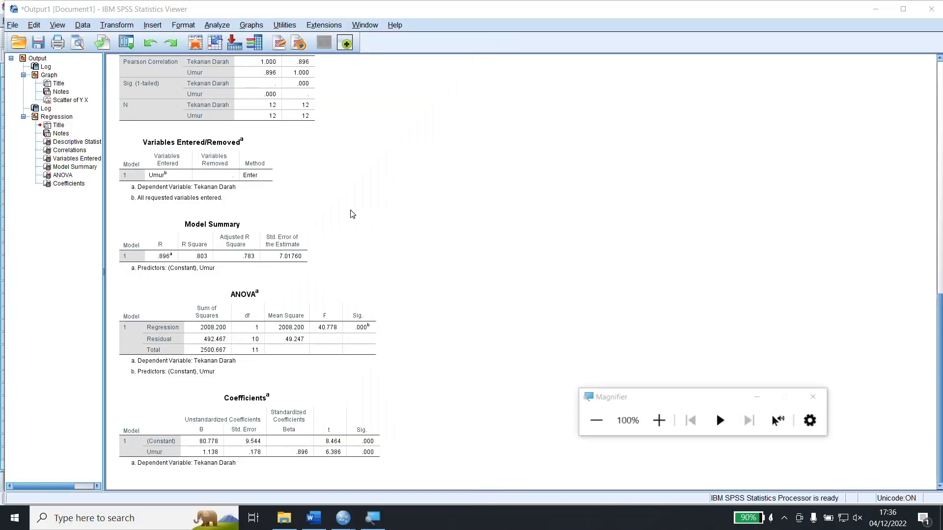
pyautogui.click(658, 421)
# Examine the regression output from Descriptive Statistics and Correlations through Model Summary, and return the magnification to 100%.
pyautogui.scroll(5, 523, 342)
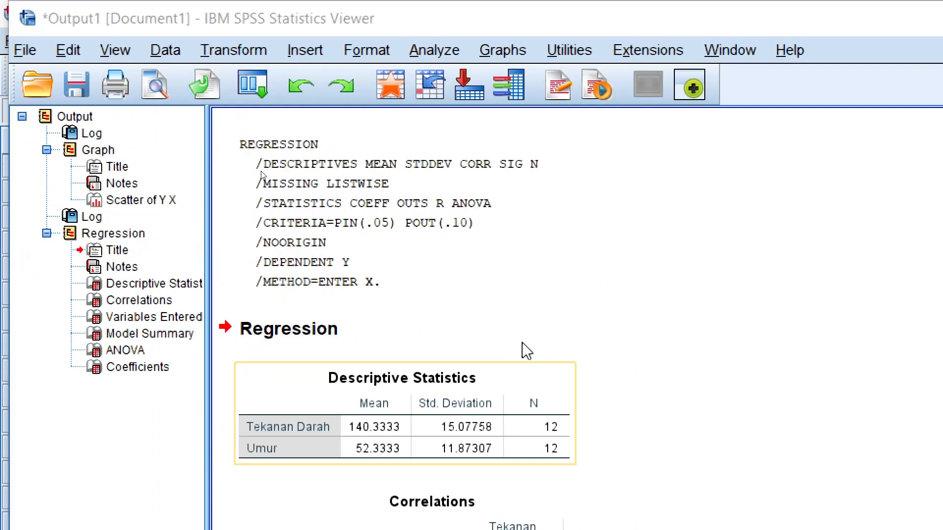
pyautogui.scroll(-1, 459, 331)
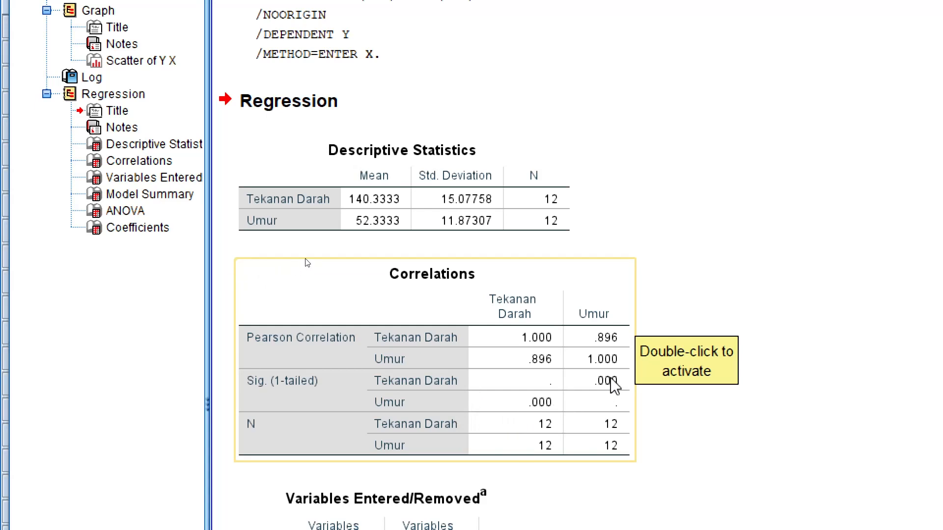
pyautogui.scroll(-6, 539, 407)
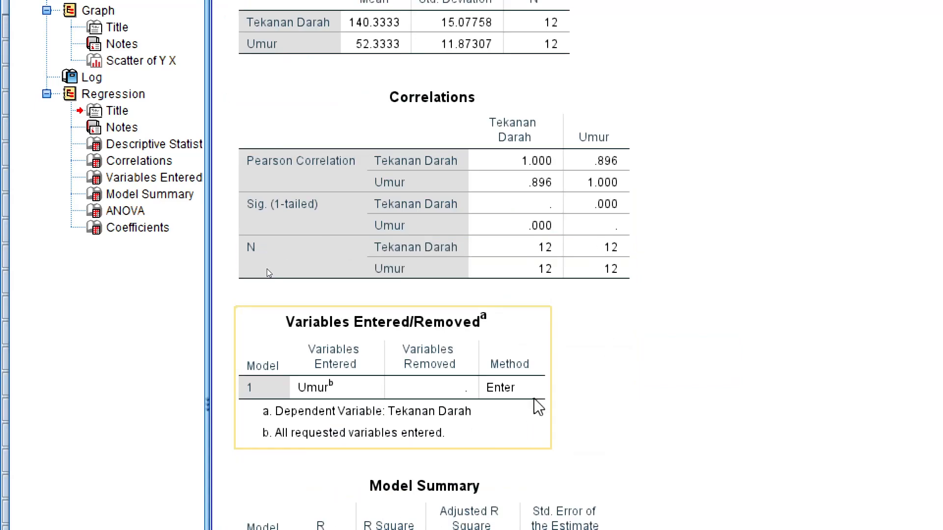
pyautogui.scroll(-3, 319, 375)
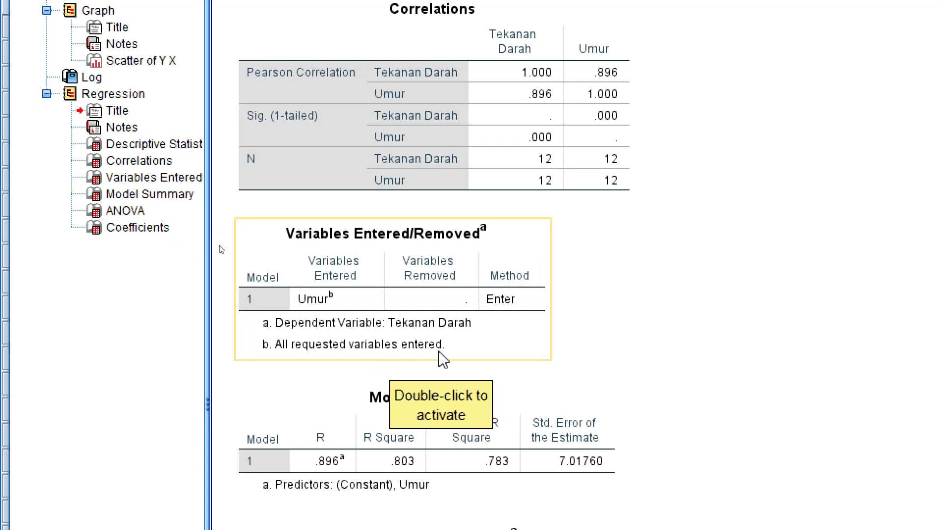
pyautogui.scroll(-3, 444, 358)
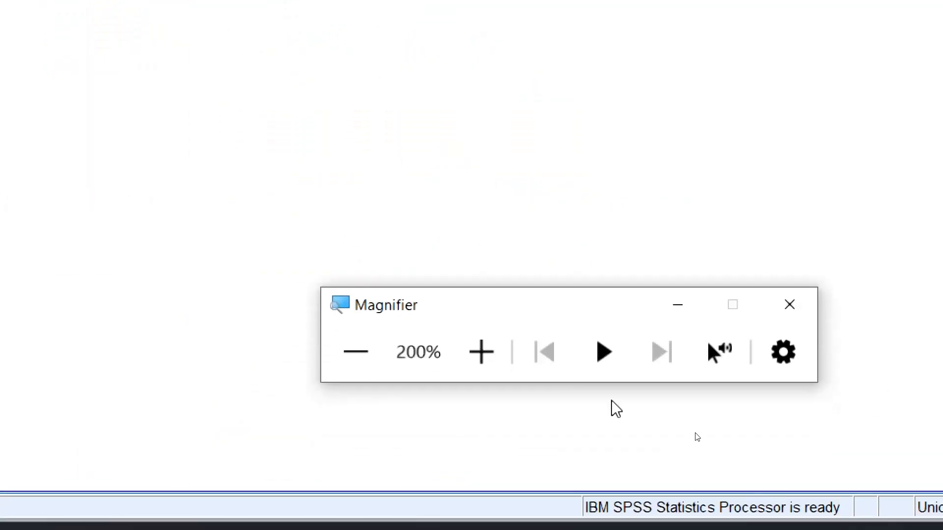
pyautogui.click(369, 373)
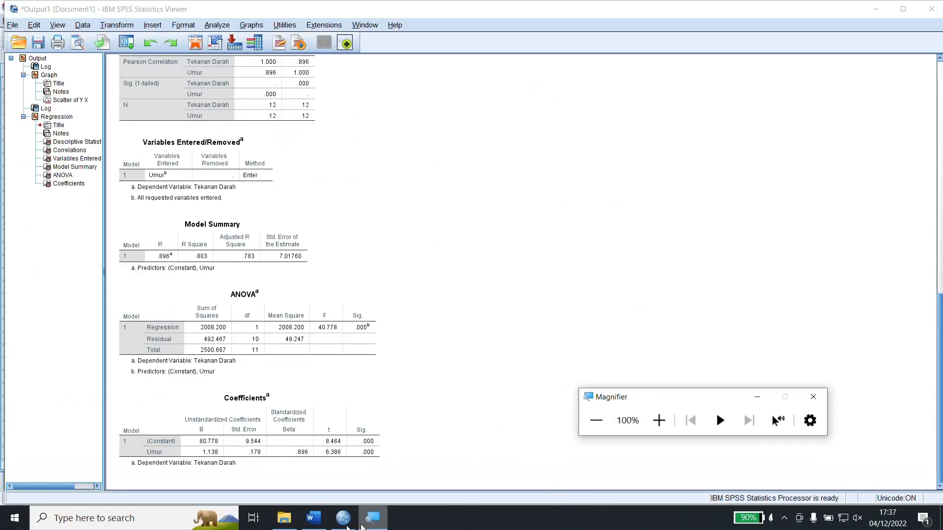
# Switch to the Word module and append "(lihat di tabel Anova)" to the list item "uji kewujudan model".
pyautogui.click(317, 526)
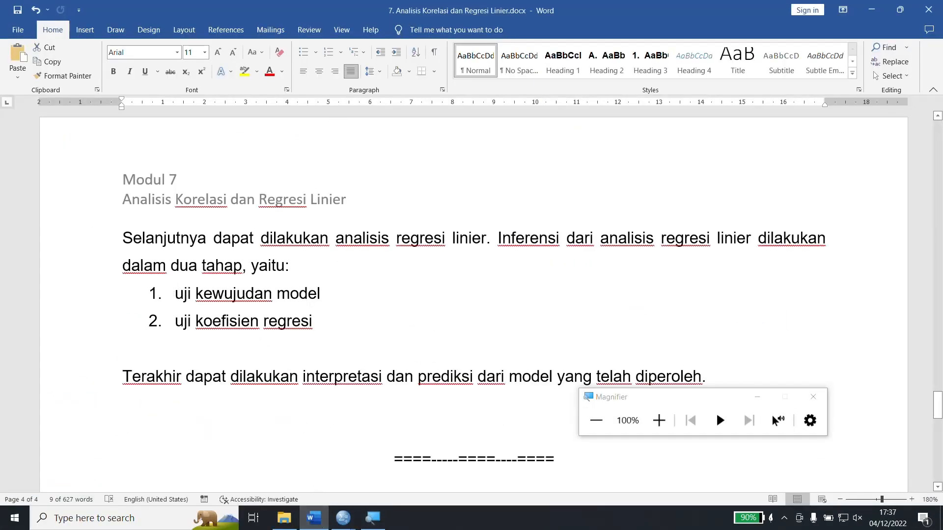
pyautogui.moveTo(174, 293); pyautogui.dragTo(330, 293)
pyautogui.click(328, 293)
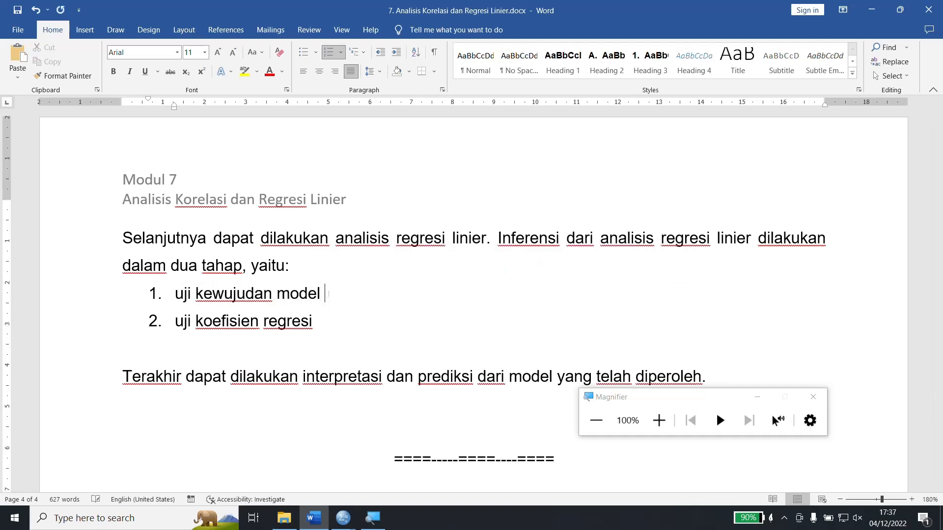
pyautogui.write('(lihat di tab')
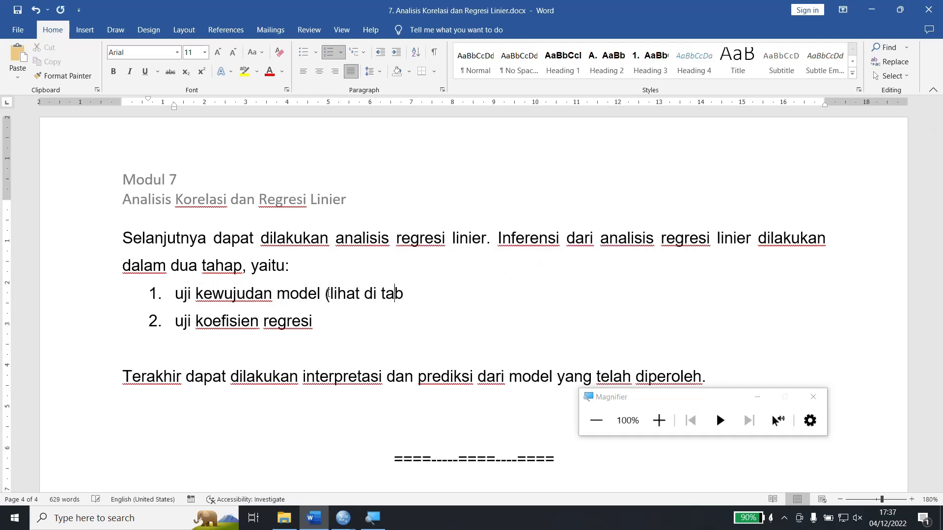
pyautogui.write('el Anova')
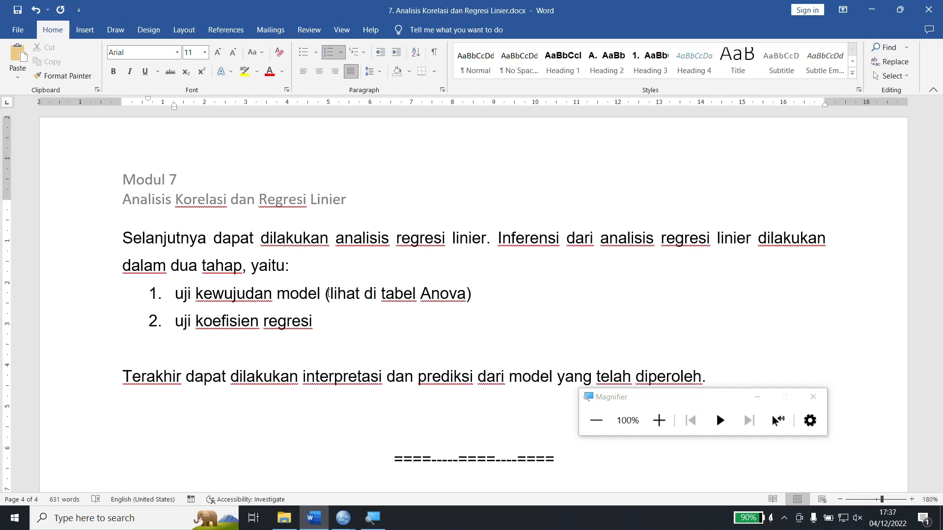
# Append "jika signifikan (sig < 0,05) artinya model wujud." to the first list item, after "(lihat di tabel Anova)".
pyautogui.write(') jika signifi')
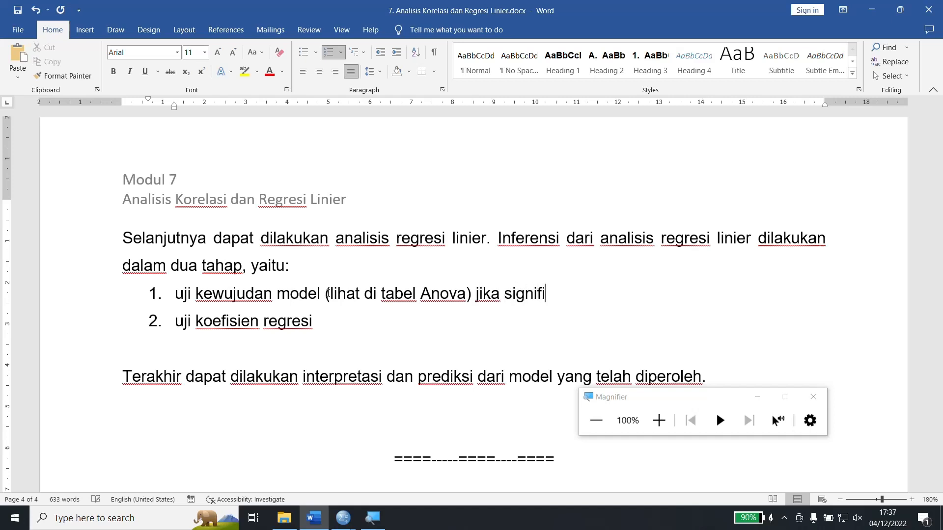
pyautogui.write('kan (sig ')
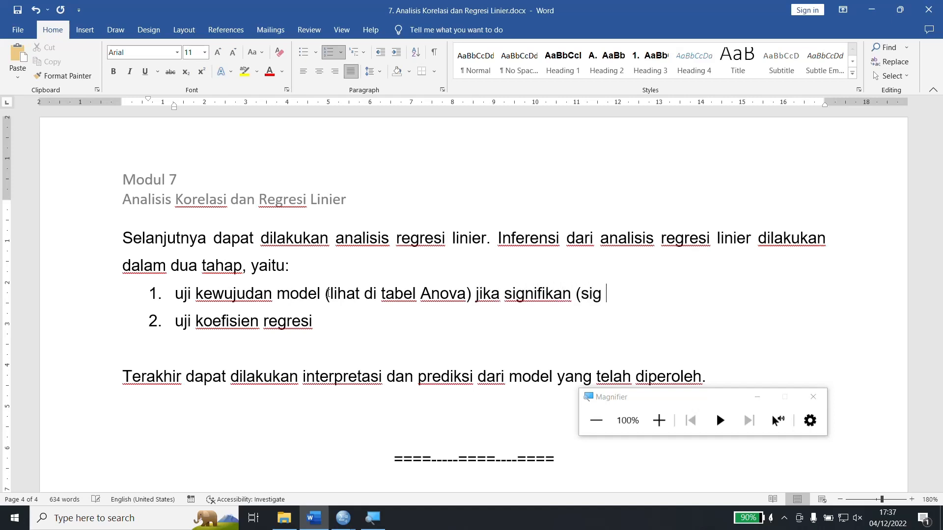
pyautogui.write('< 0,05')
pyautogui.press('BackSpace')
pyautogui.write(') artin')
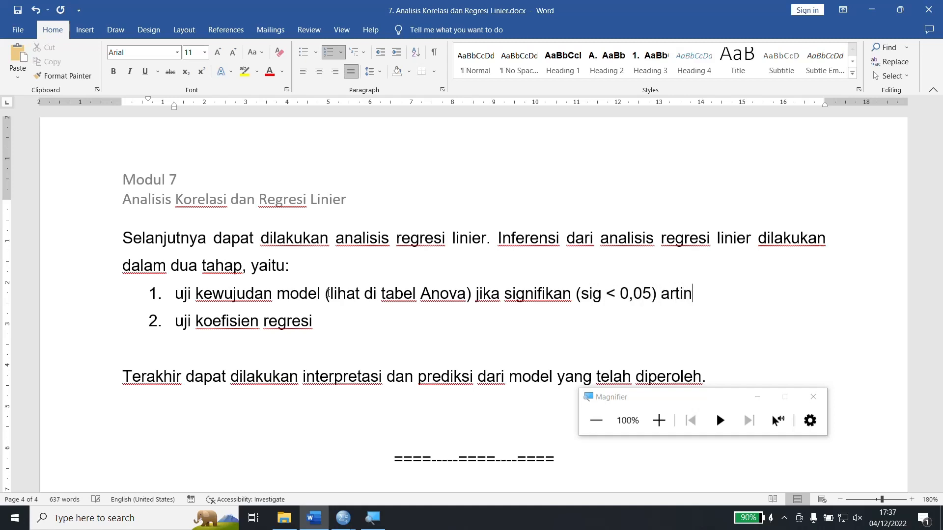
pyautogui.write('ya model w')
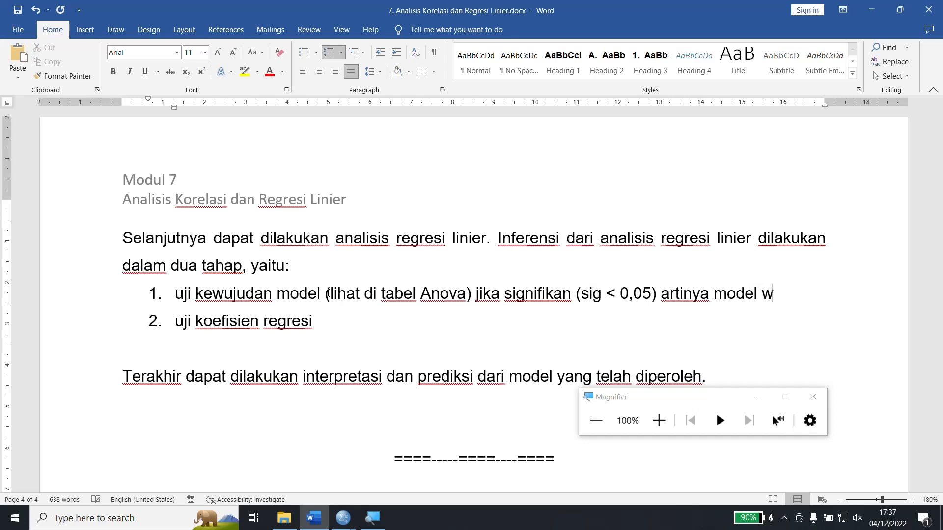
pyautogui.write('ujud.')
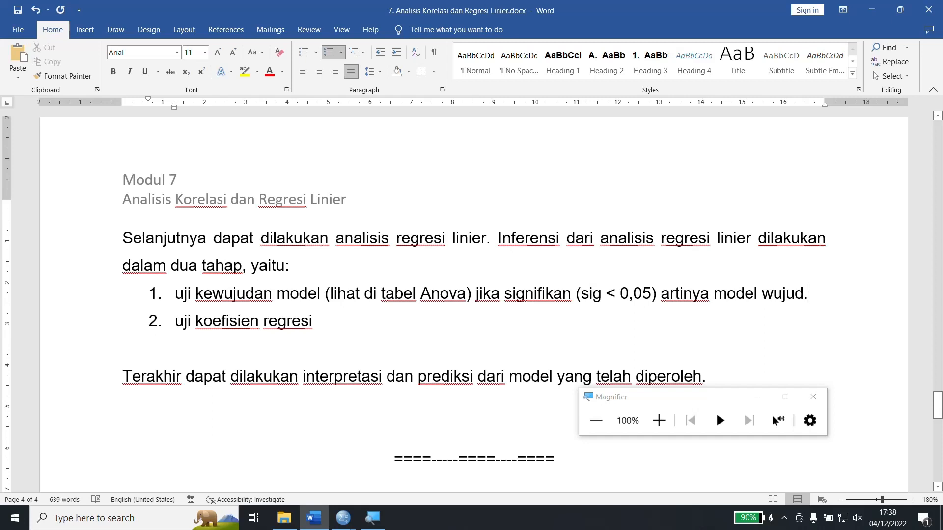
# Switch to the SPSS output, examine the ANOVA and Coefficients tables at 200% magnification, and return to 100%.
pyautogui.click(344, 518)
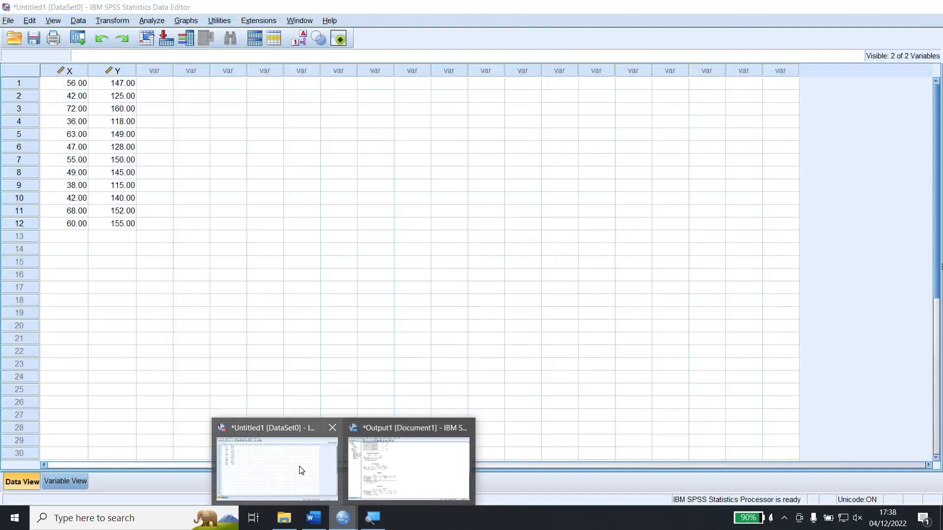
pyautogui.click(393, 469)
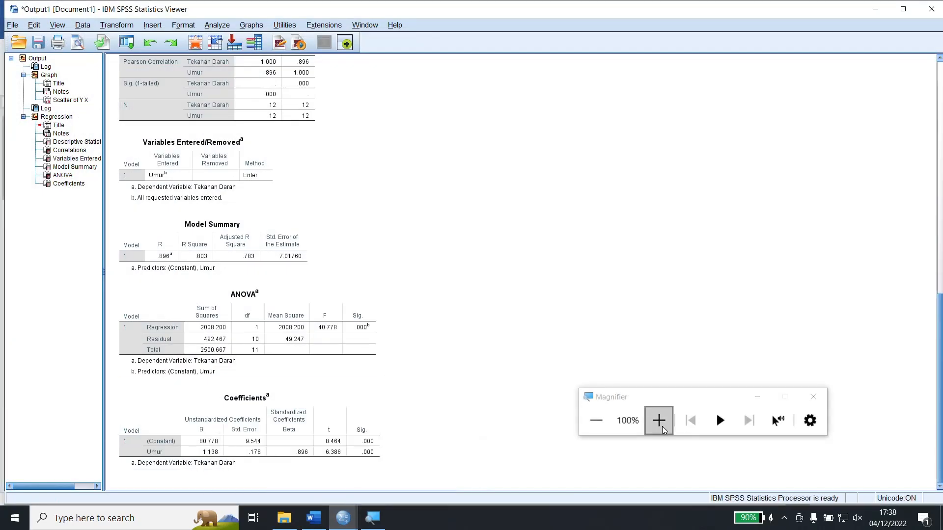
pyautogui.click(658, 421)
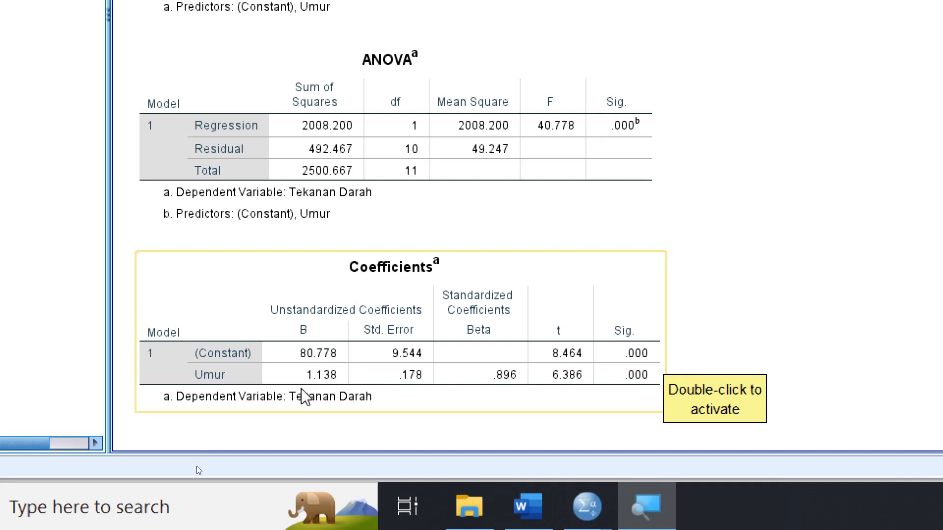
pyautogui.click(597, 301)
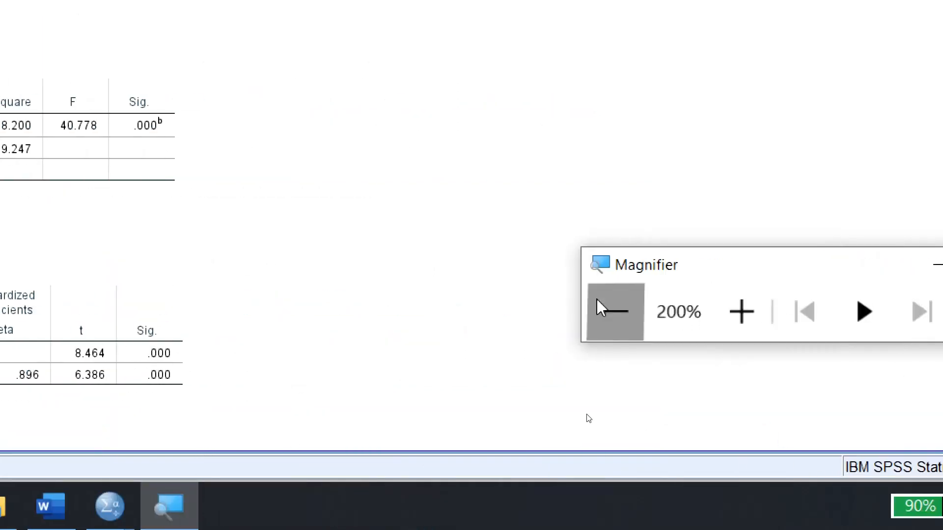
# Switch to the Word module and append "(lihat di tabel Coefficient)" to the list item "uji koefisien regresi".
pyautogui.click(313, 518)
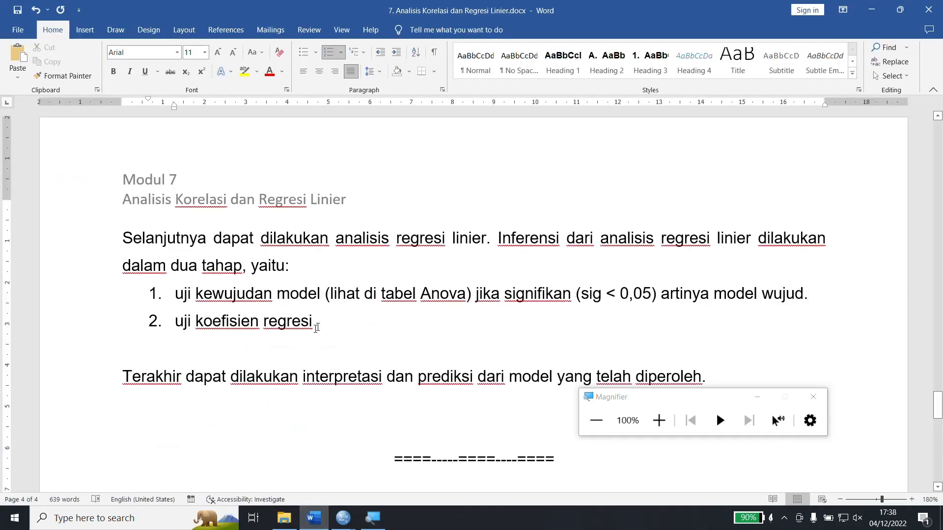
pyautogui.click(318, 327)
pyautogui.write('(liha')
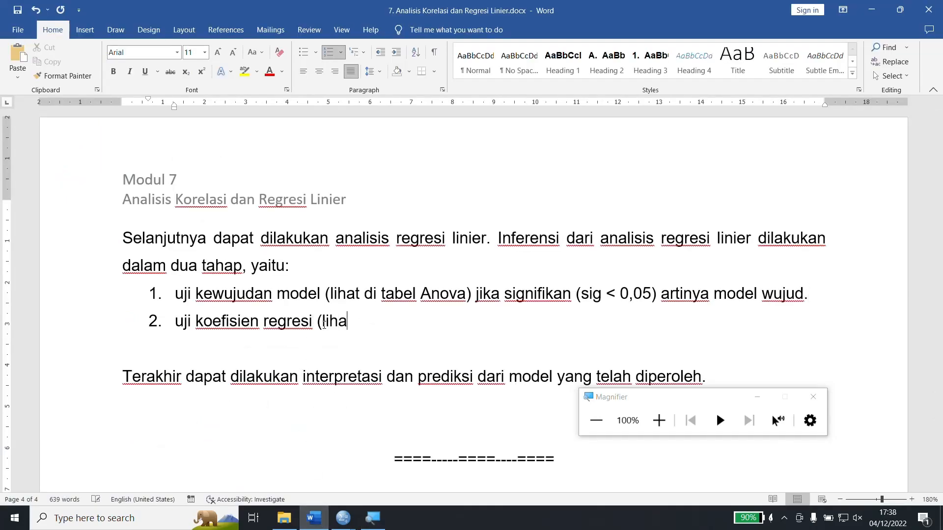
pyautogui.write('t di tabel ')
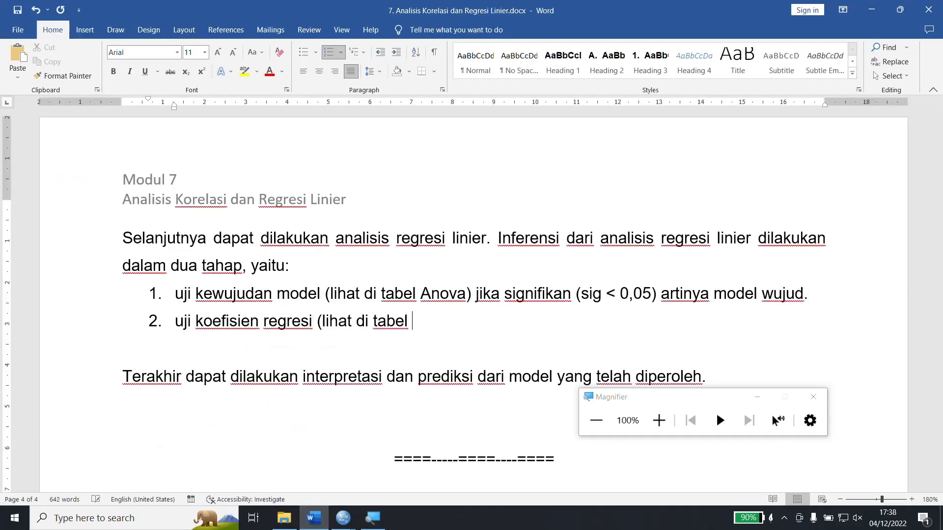
pyautogui.write('Coefficient')
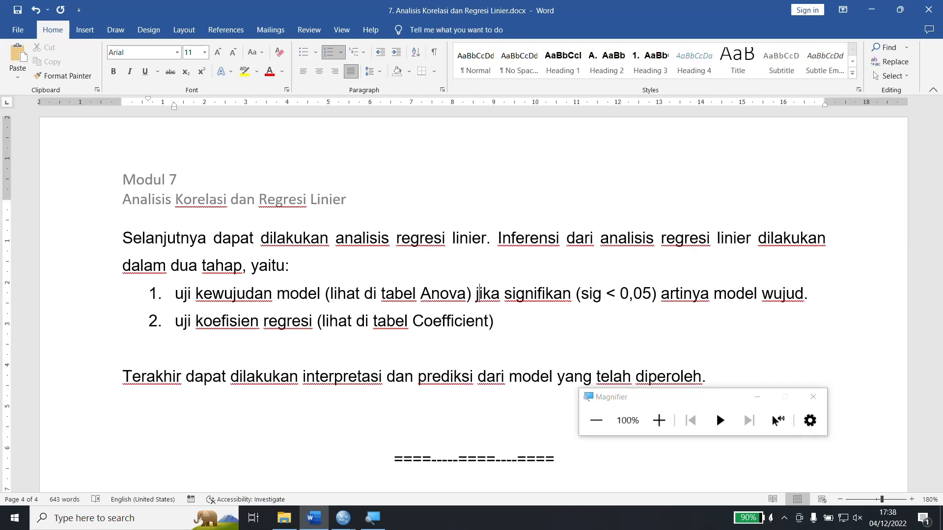
# Copy "jika signifikan (sig < 0,05) artinya model wujud." from the first list item to the end of the second.
pyautogui.moveTo(475, 294); pyautogui.dragTo(712, 294)
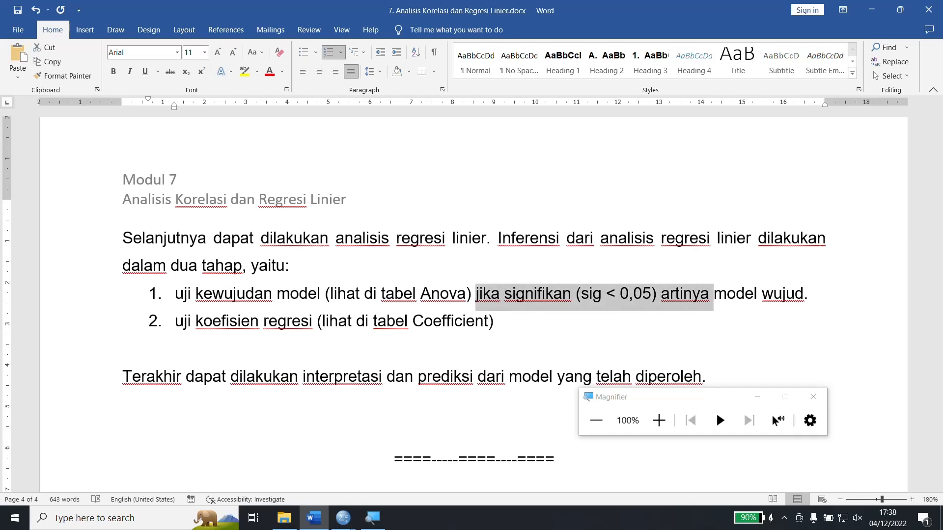
pyautogui.hotkey('ctrl', 'shift', 'Right')
pyautogui.hotkey('ctrl', 'shift', 'Right')
pyautogui.hotkey('ctrl', 'shift', 'Right')
pyautogui.hotkey('ctrl', 'c')
pyautogui.hotkey('ctrl', 'Right')
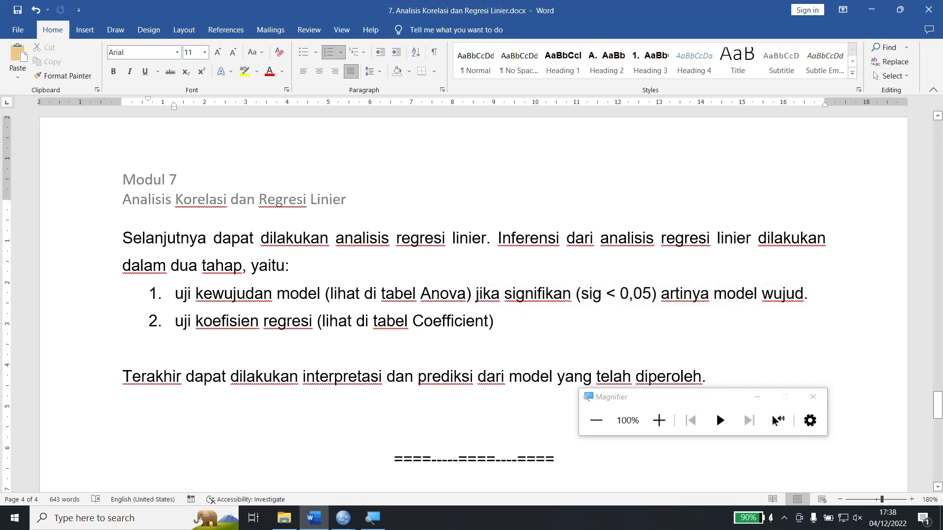
pyautogui.press('Down')
pyautogui.press('Left')
pyautogui.hotkey('ctrl', 'v')
# Replace "model wujud" in the second list item with "koefisien regresi dapat/layak masuk model".
pyautogui.hotkey('ctrl', 'Left')
pyautogui.hotkey('ctrl', 'Left')
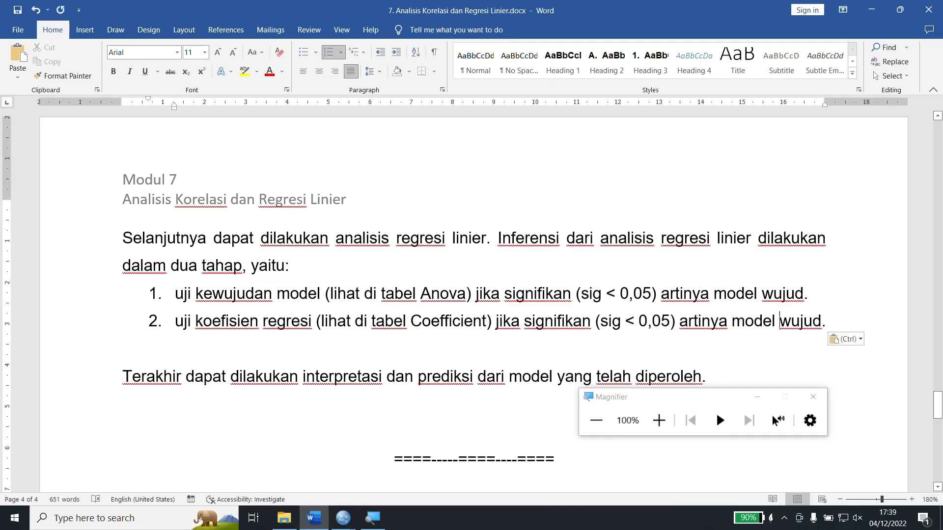
pyautogui.hotkey('ctrl', 'Left')
pyautogui.hotkey('ctrl', 'shift', 'Right')
pyautogui.hotkey('ctrl', 'shift', 'Right')
pyautogui.write('oefisien g')
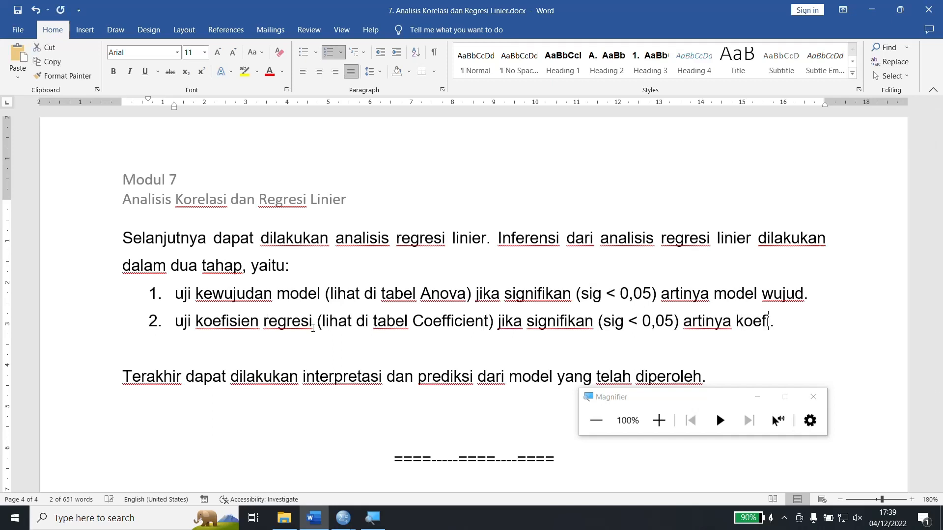
pyautogui.press('BackSpace')
pyautogui.write('regresi')
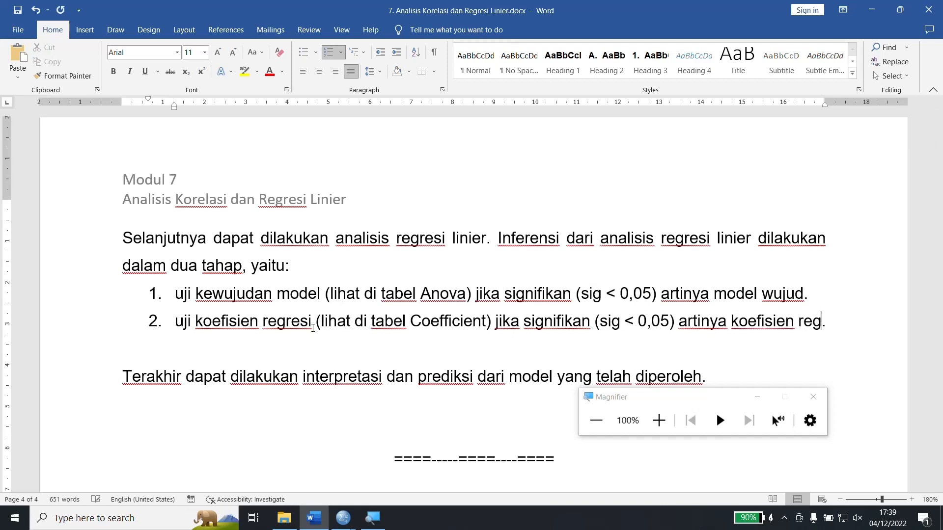
pyautogui.write(' dapat')
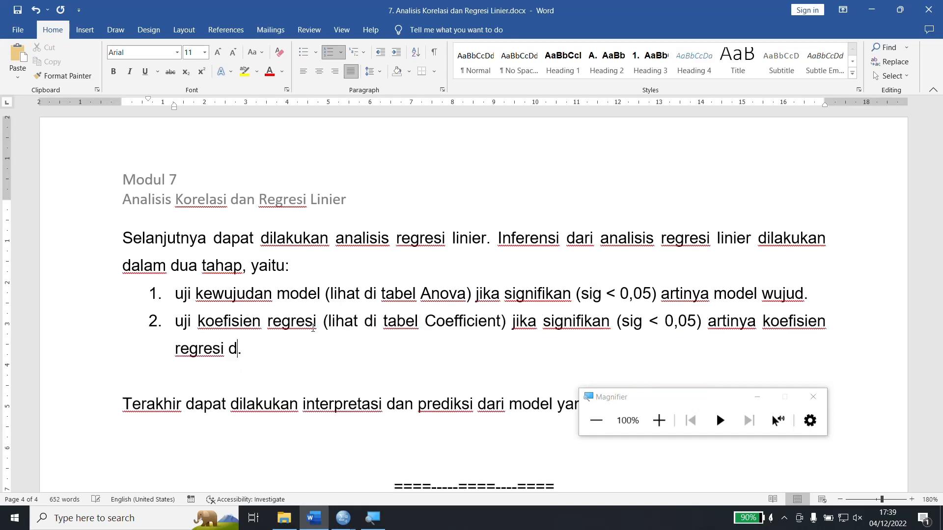
pyautogui.write('/layak masu')
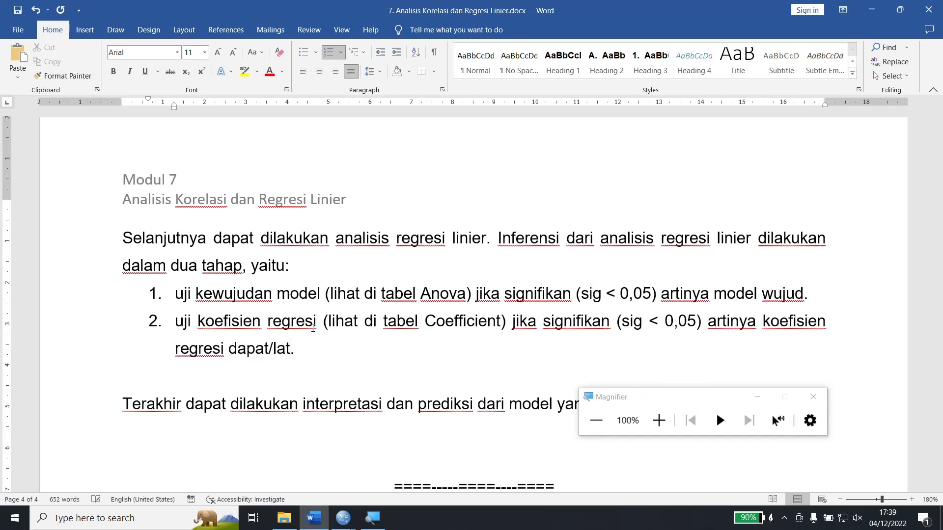
pyautogui.write('k model')
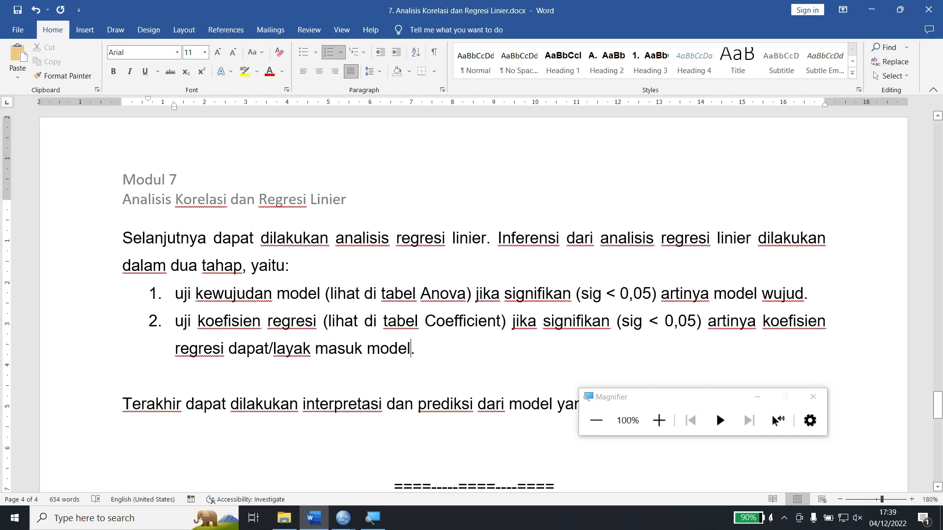
# Switch to the SPSS output, examine the B values for the constant and Umur in the magnified Coefficients table, and return to 100%.
pyautogui.click(344, 518)
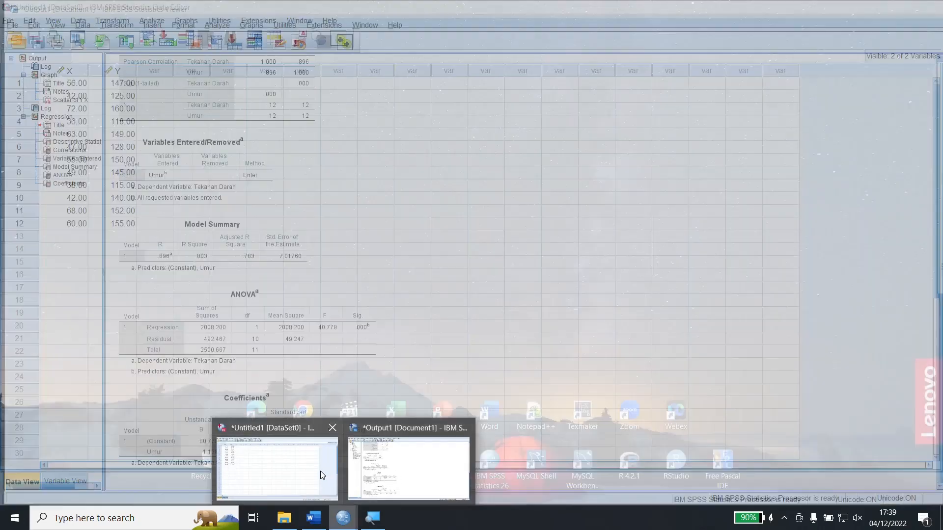
pyautogui.click(321, 469)
pyautogui.click(343, 518)
pyautogui.click(425, 484)
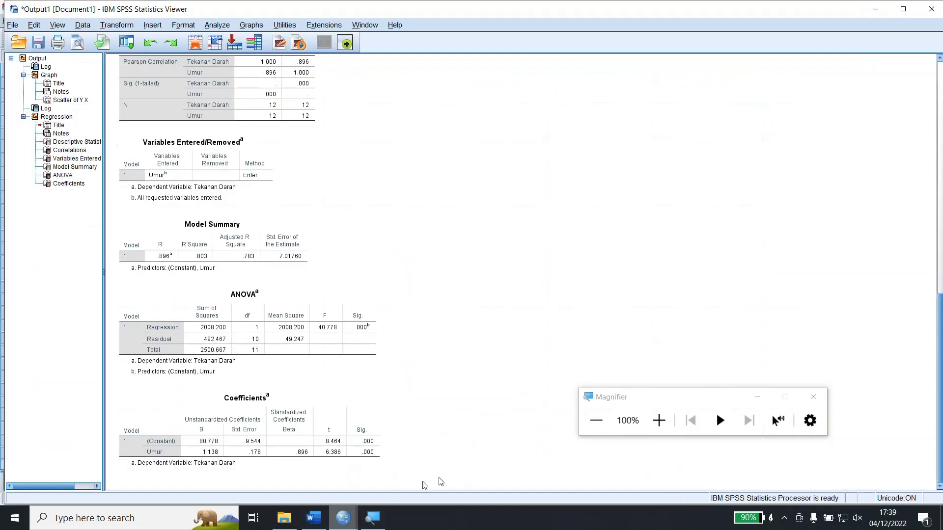
pyautogui.click(659, 421)
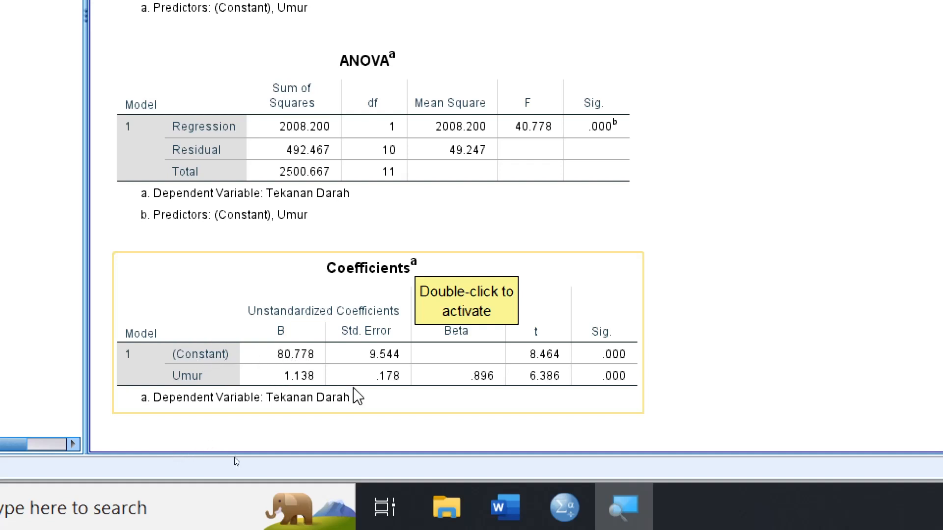
pyautogui.doubleClick(300, 355)
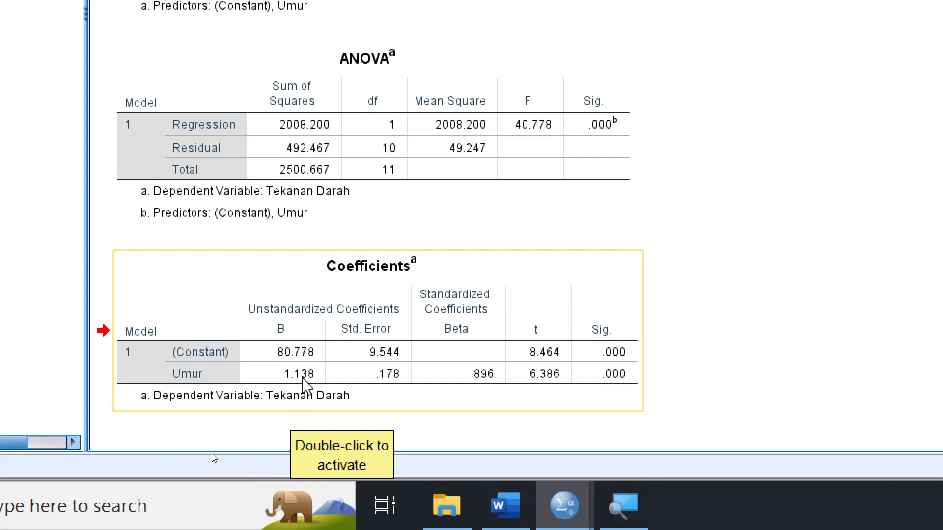
pyautogui.click(631, 310)
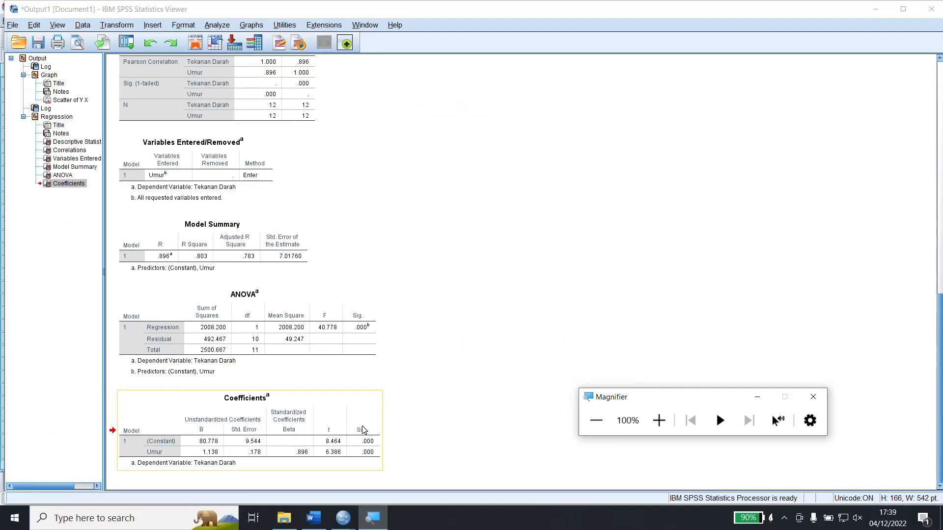
# Switch to the Word module and copy the estimated regression equation ŷi = b0 + b1xi to below the "Terakhir dapat dilakukan interpretasi" sentence.
pyautogui.click(314, 518)
pyautogui.scroll(8, 359, 350)
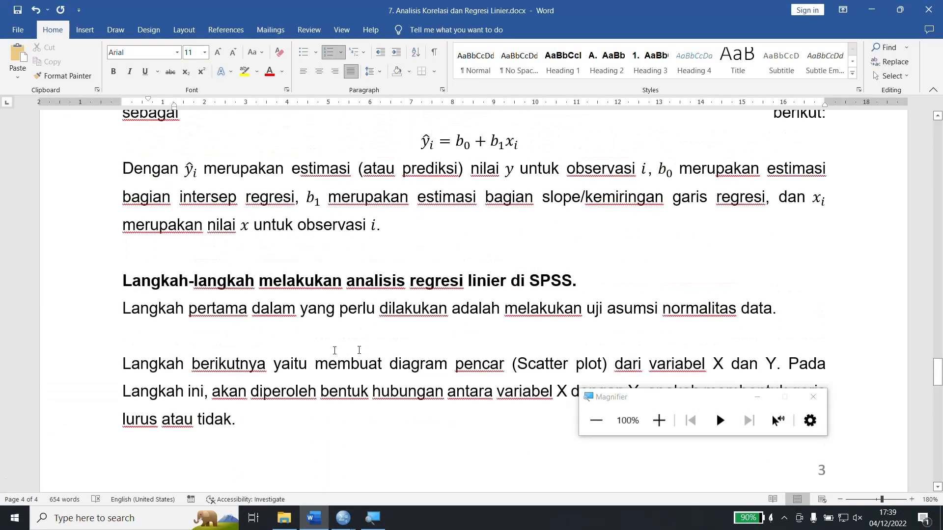
pyautogui.click(72, 162)
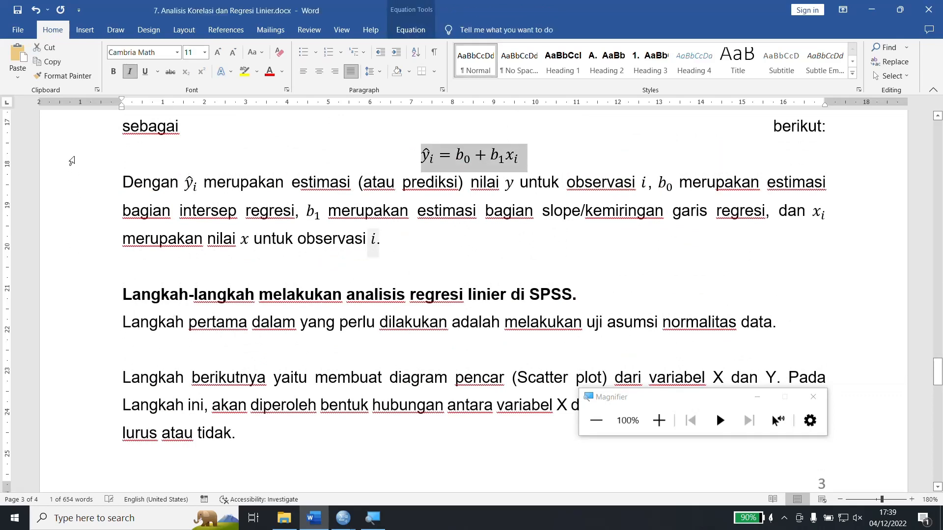
pyautogui.scroll(-15, 337, 388)
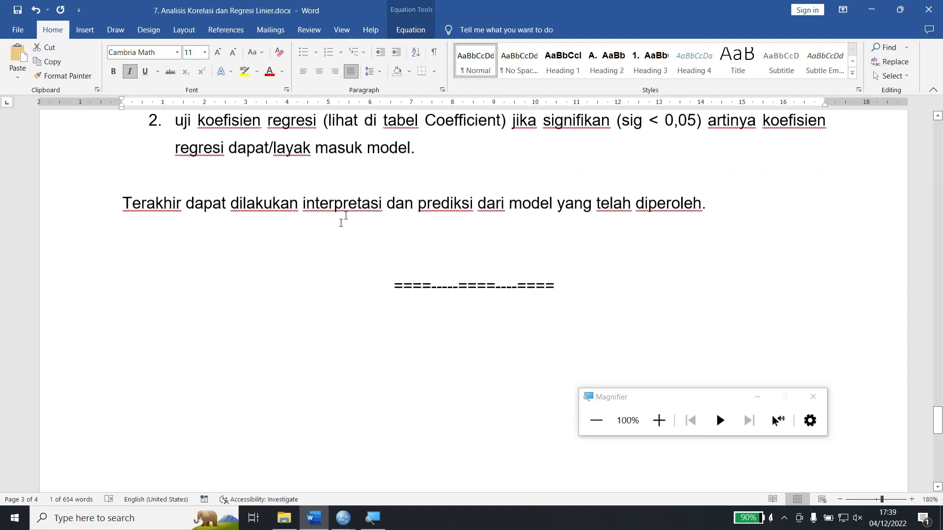
pyautogui.click(399, 173)
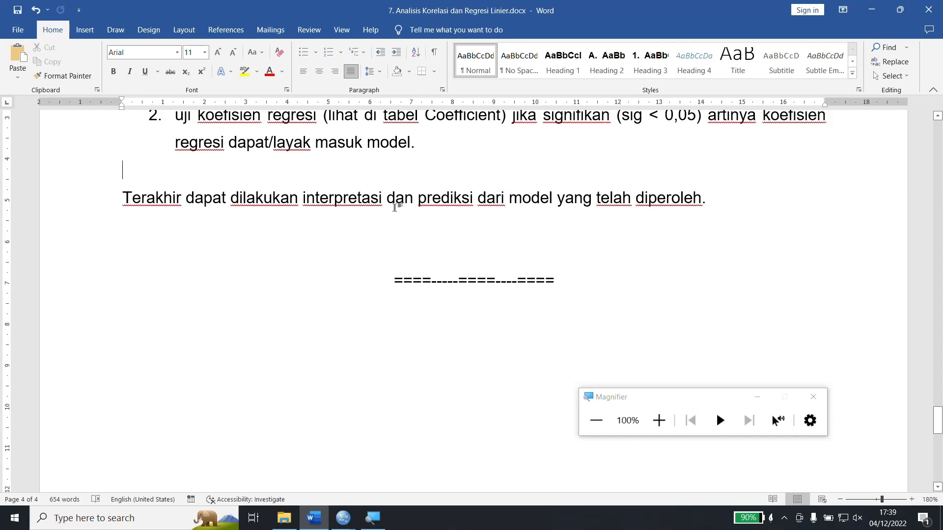
pyautogui.hotkey('ctrl', 'v')
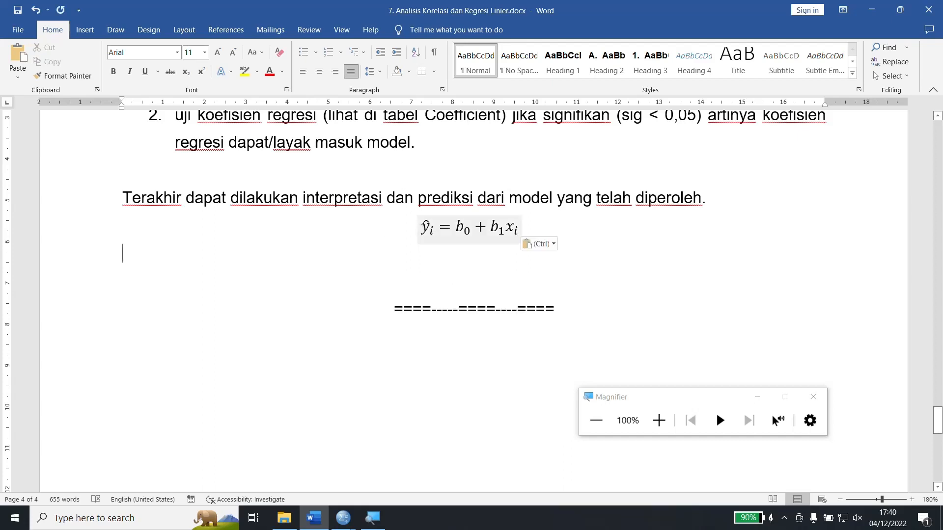
# Replace ŷ with "tekanan_darah" in the copied regression equation, keeping its subscript i.
pyautogui.click(422, 227)
pyautogui.click(422, 227)
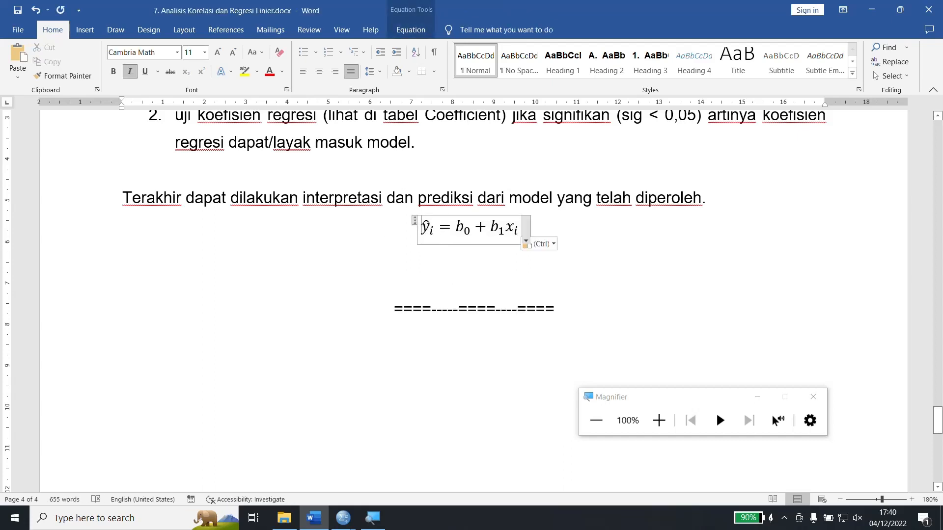
pyautogui.doubleClick(422, 226)
pyautogui.click(422, 227)
pyautogui.write('tekaan')
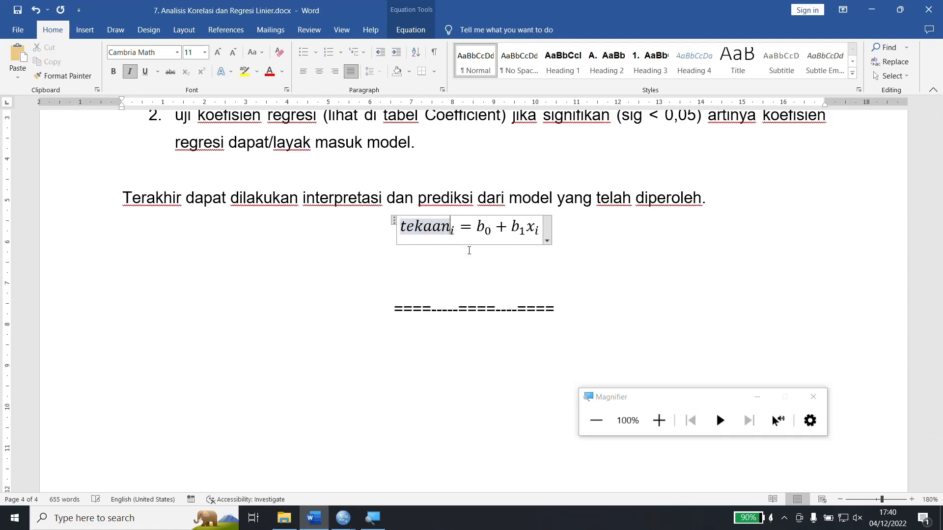
pyautogui.press('BackSpace')
pyautogui.press('BackSpace')
pyautogui.write('nan_darah')
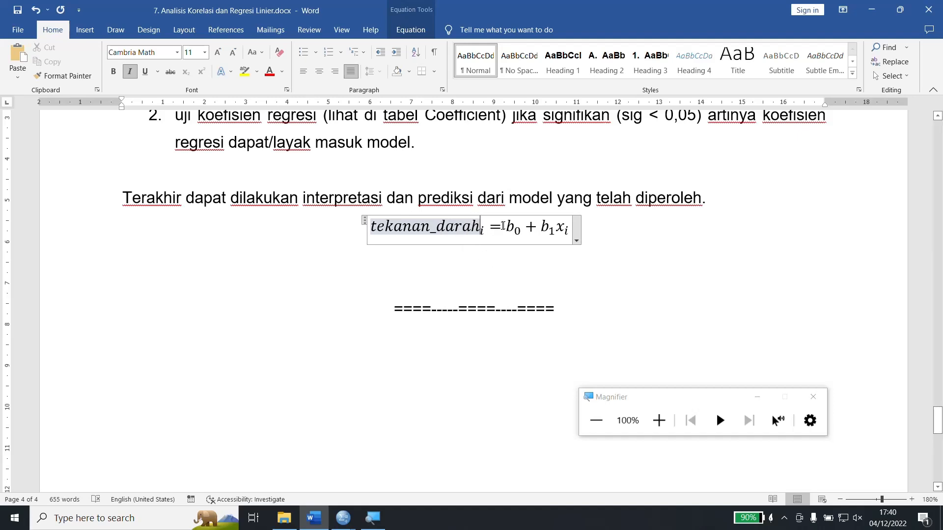
# Check the constant's B value in the SPSS Coefficients table and replace b0 in the Word equation with 80,778.
pyautogui.doubleClick(512, 227)
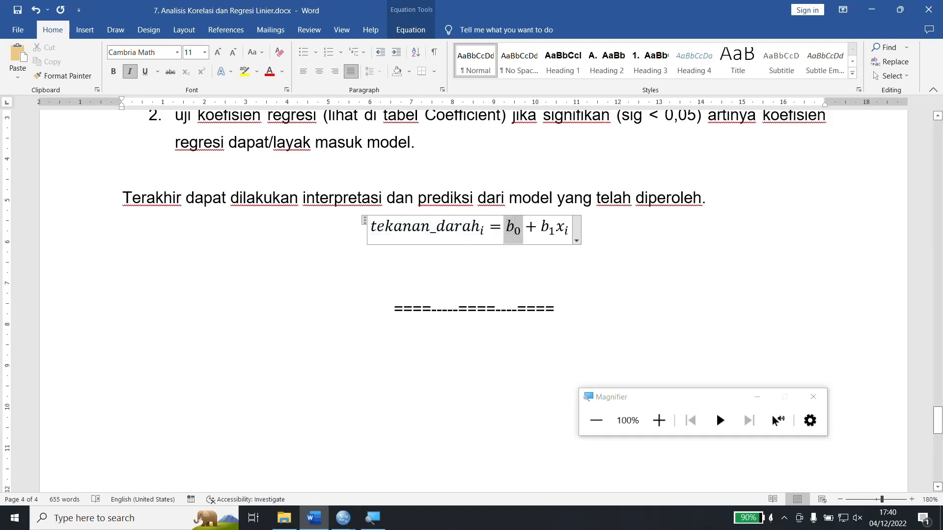
pyautogui.click(343, 518)
pyautogui.click(364, 493)
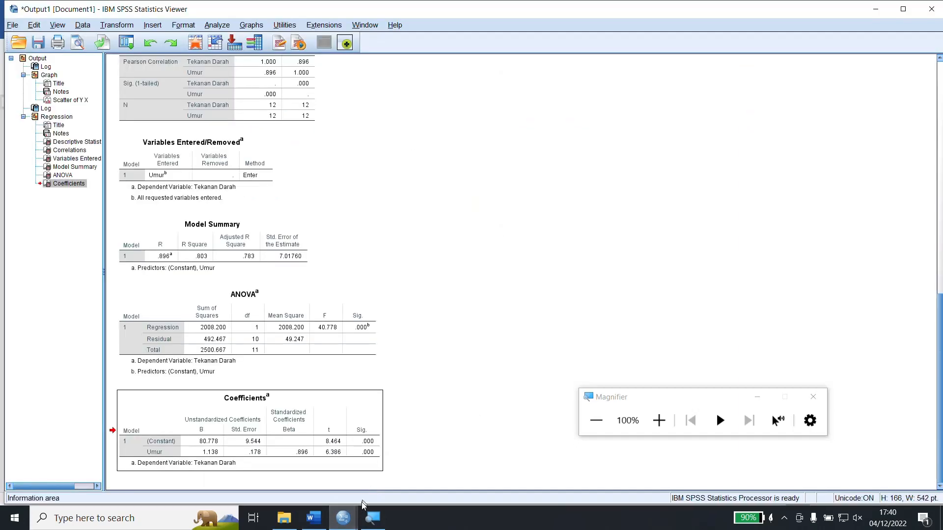
pyautogui.click(315, 523)
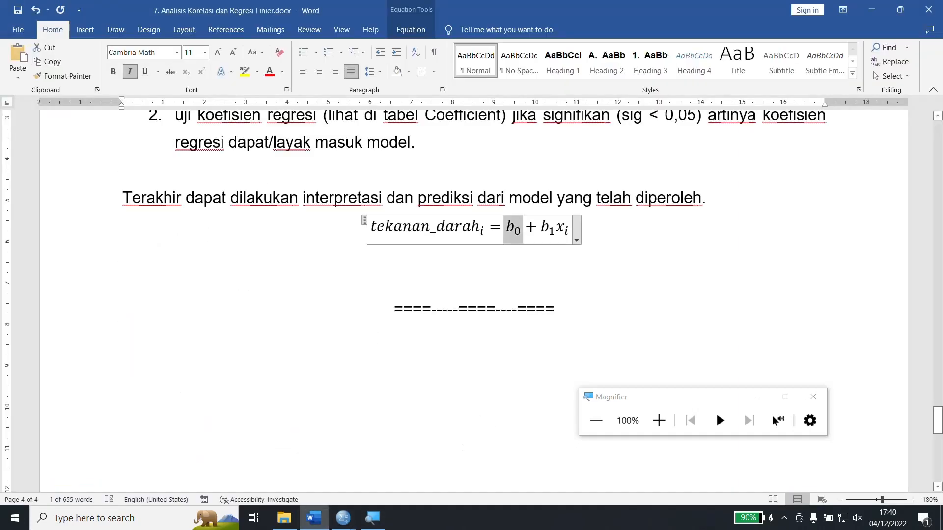
pyautogui.write('80,778')
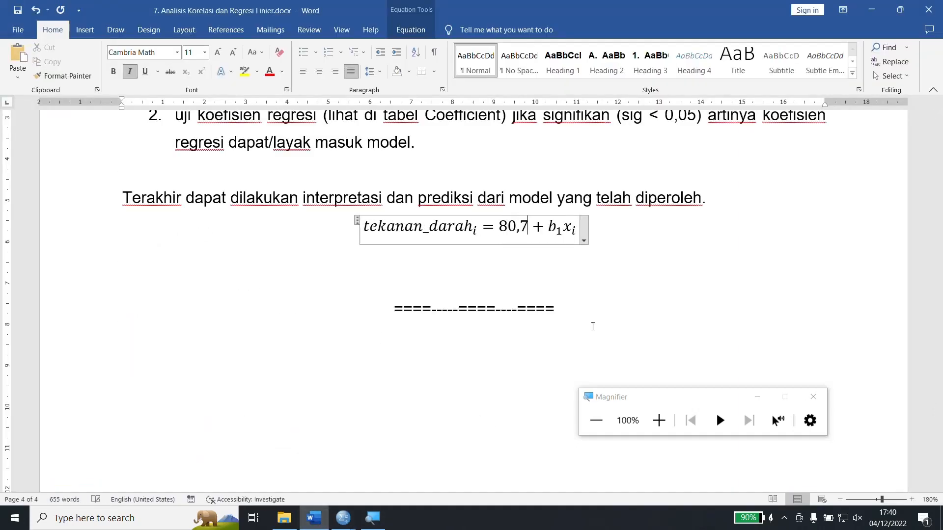
# Replace b1 in the regression equation with 1,138.
pyautogui.press('Right')
pyautogui.press('Right')
pyautogui.hotkey('shift', 'Right')
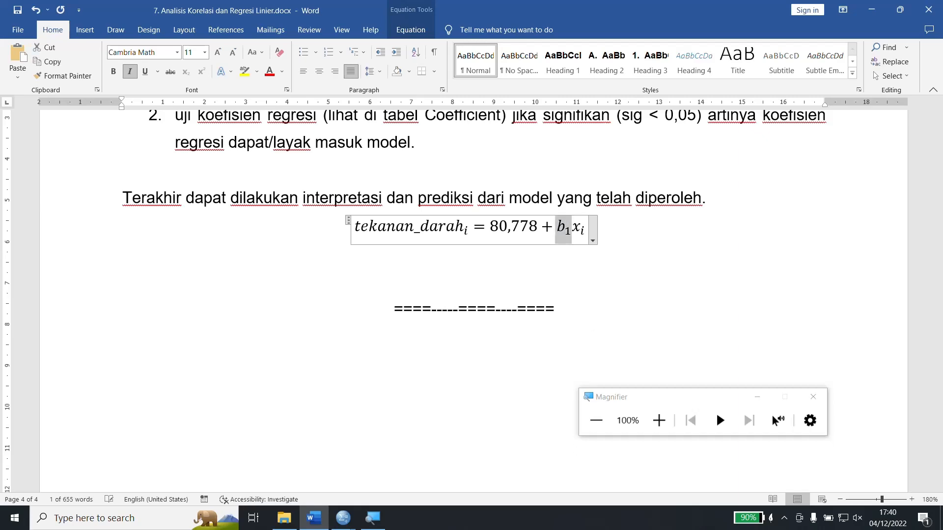
pyautogui.click(322, 525)
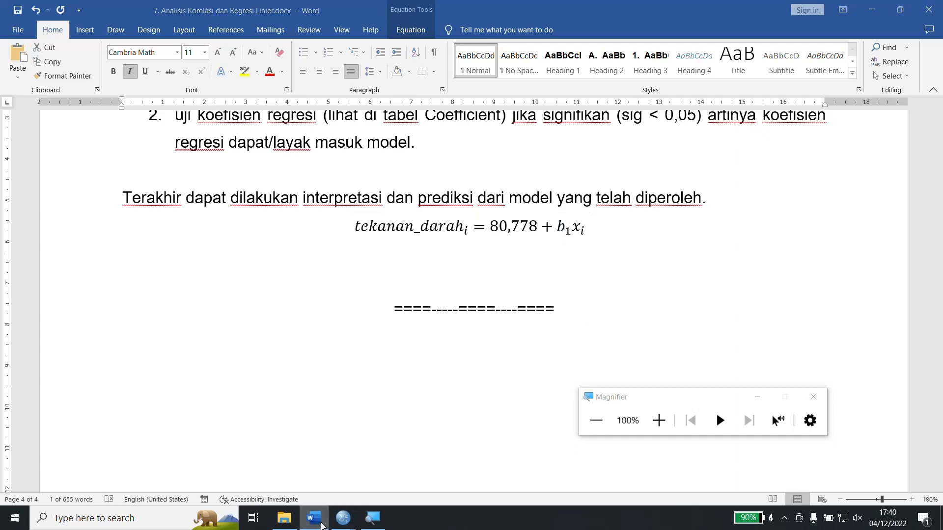
pyautogui.click(322, 524)
pyautogui.write('1,13')
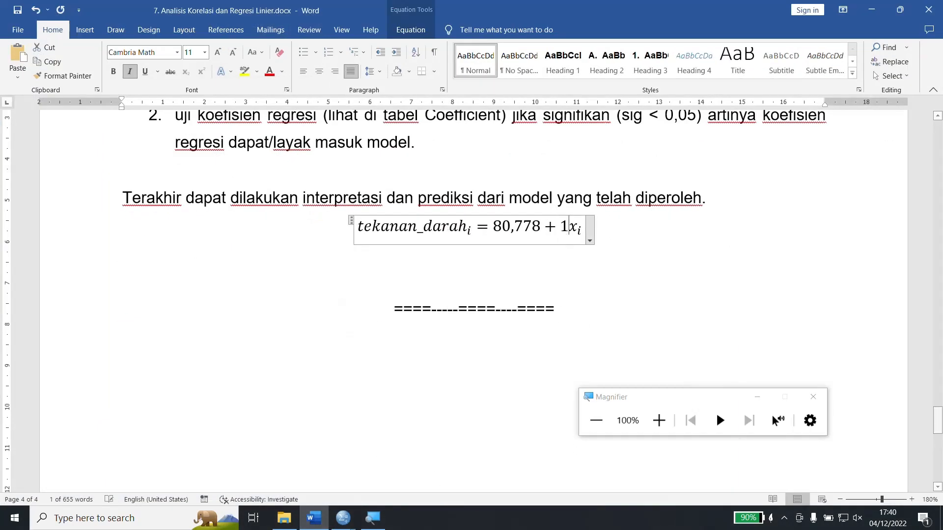
pyautogui.write('8')
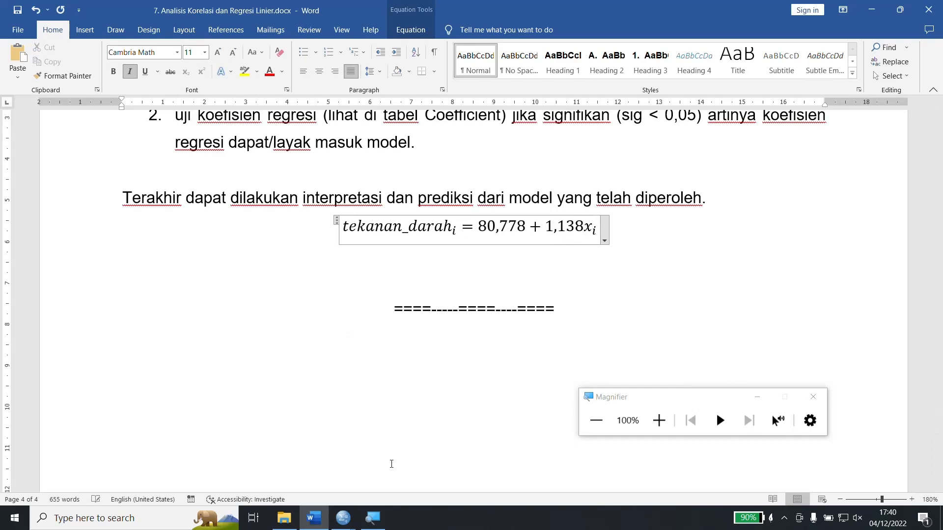
# Replace x with subscript i by "Umur" in the equation and insert a * between 1,138 and Umur.
pyautogui.hotkey('shift', 'Right')
pyautogui.write('Um')
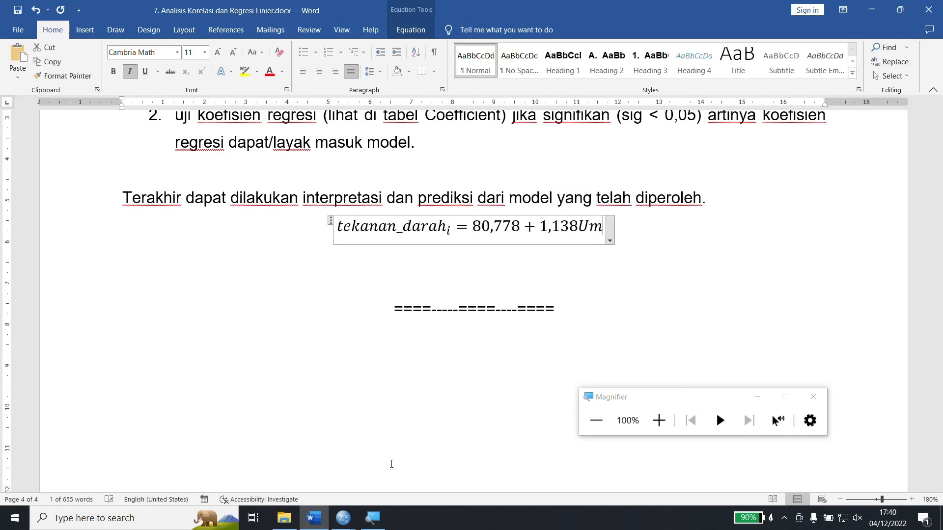
pyautogui.write('ur')
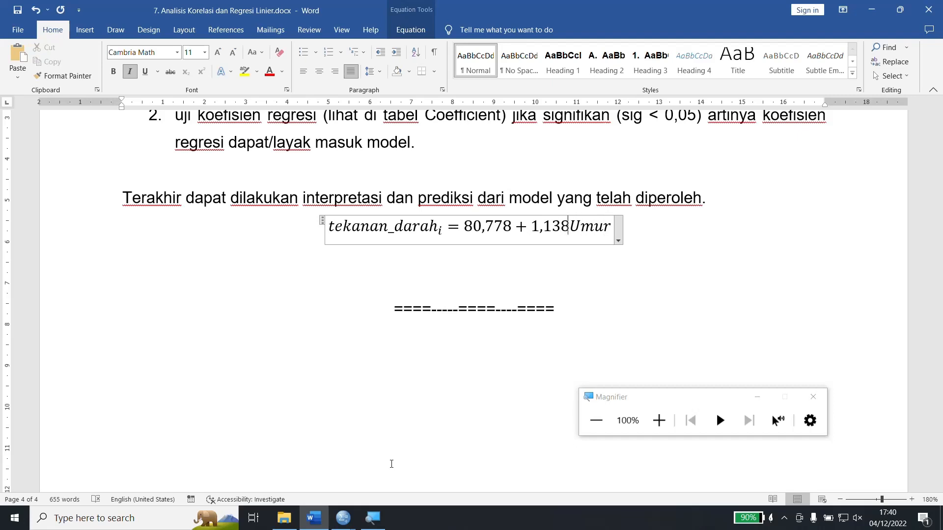
pyautogui.write('*')
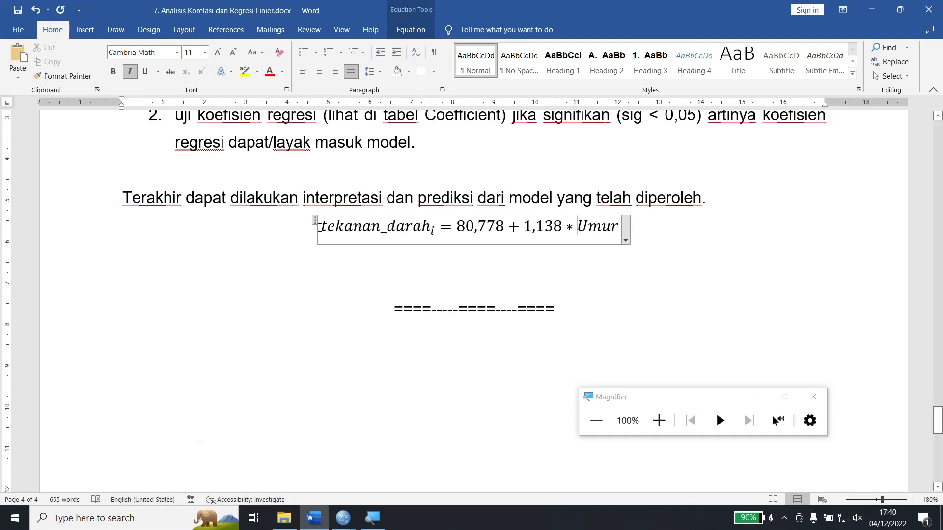
# Remove the subscript i from tekanan_darah by cutting the text out of the subscript structure and pasting it back as plain equation text.
pyautogui.moveTo(321, 227); pyautogui.dragTo(429, 223)
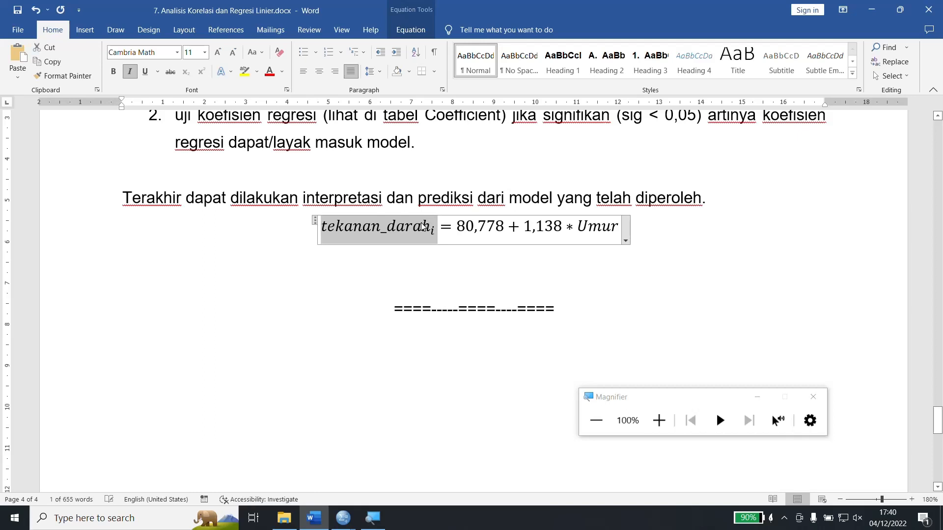
pyautogui.click(421, 223)
pyautogui.doubleClick(421, 223)
pyautogui.click(421, 223)
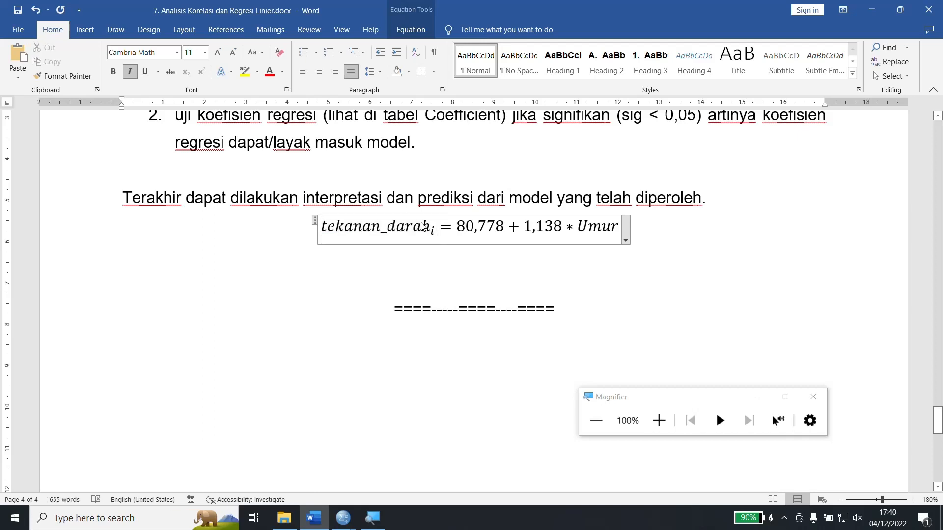
pyautogui.press('Right')
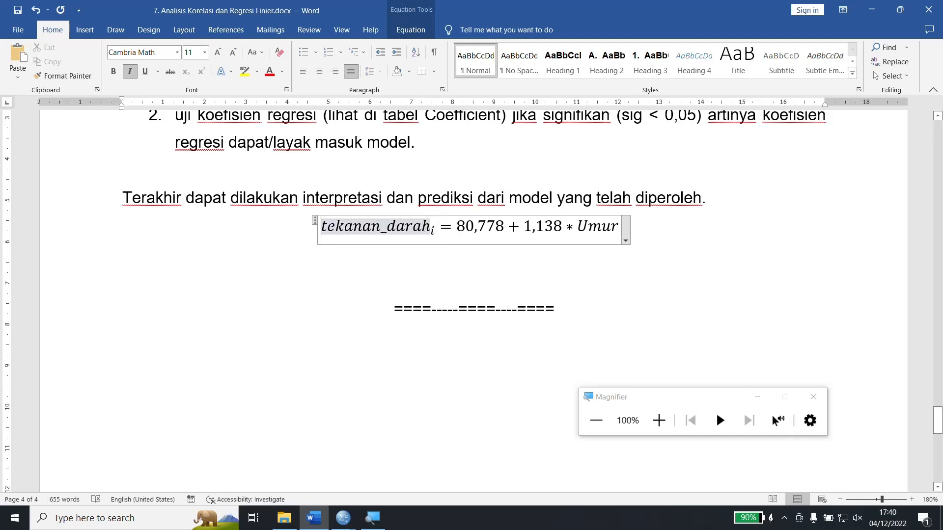
pyautogui.hotkey('ctrl', 'shift', 'Right')
pyautogui.hotkey('ctrl', 'shift', 'Right')
pyautogui.hotkey('ctrl', 'shift', 'Right')
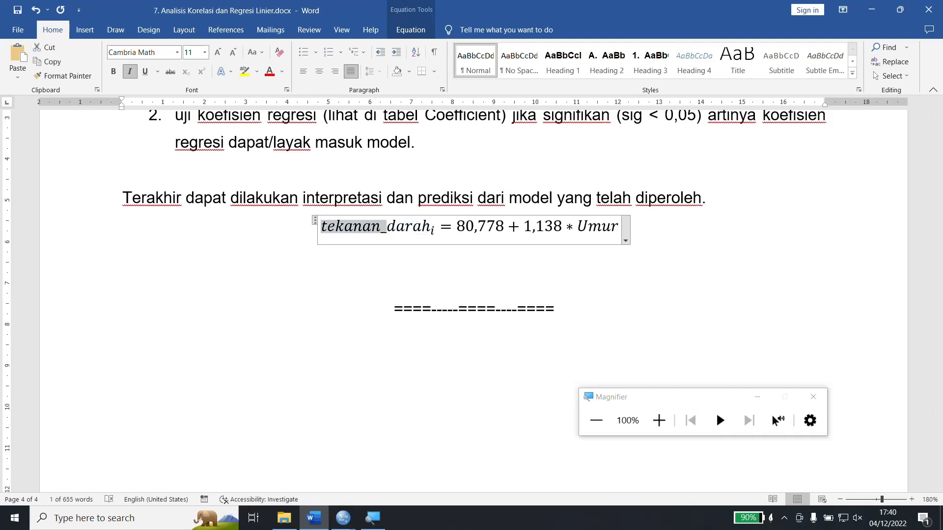
pyautogui.hotkey('ctrl', 'x')
pyautogui.press('BackSpace')
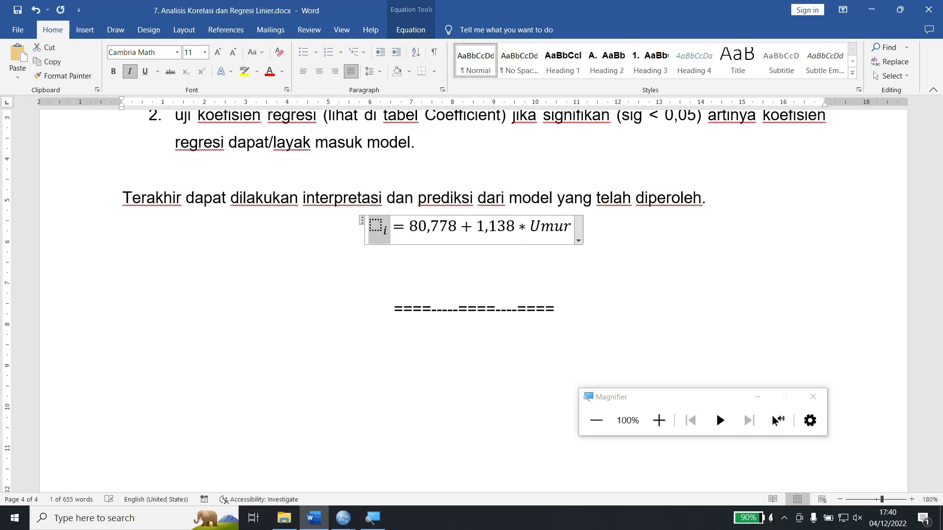
pyautogui.hotkey('ctrl', 'v')
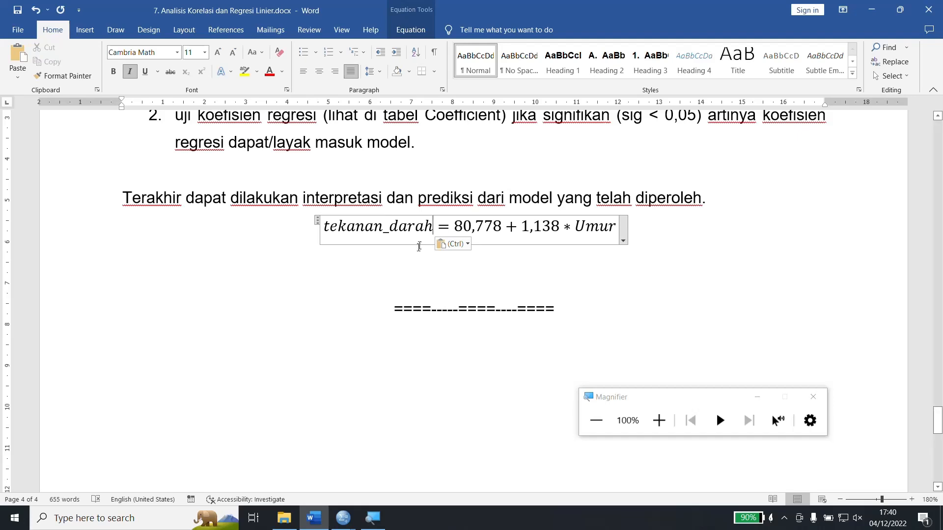
# Write "Ketika umur bernilai 0, maka tekanan darah sebesar 80,778" on the empty line just above the ==== divider.
pyautogui.click(438, 253)
pyautogui.press('Down')
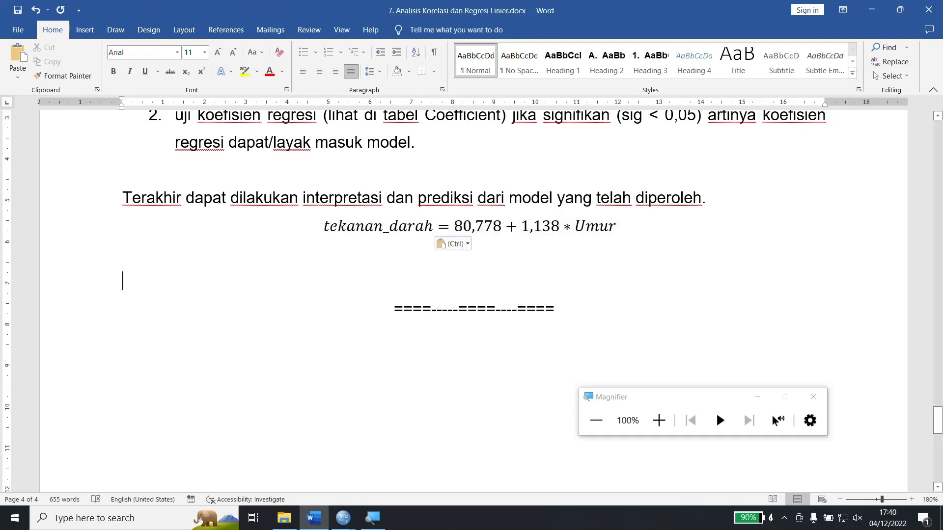
pyautogui.write('keri')
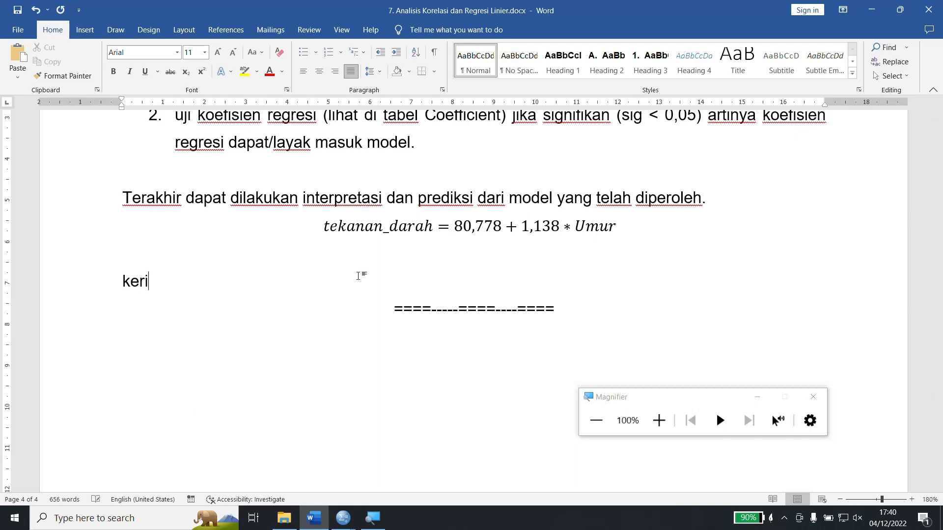
pyautogui.press('BackSpace')
pyautogui.write('tika umu')
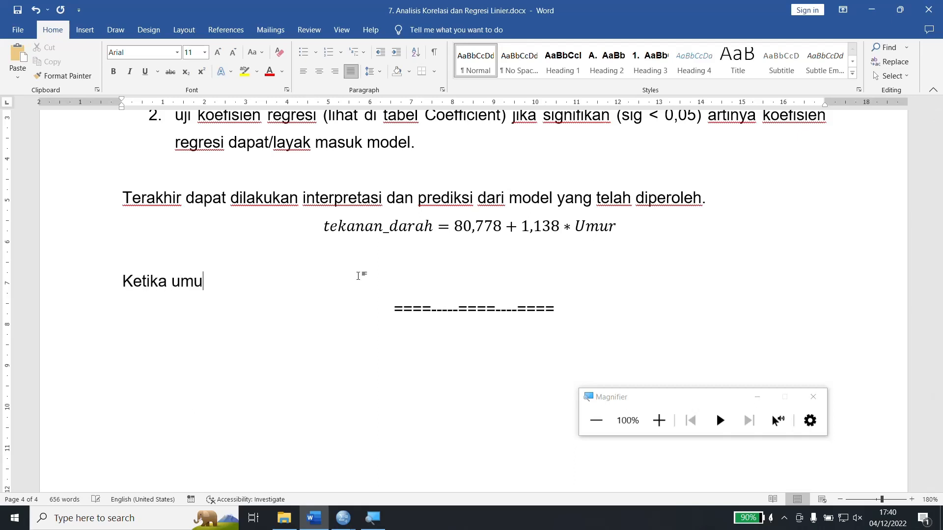
pyautogui.write('r bernilai ')
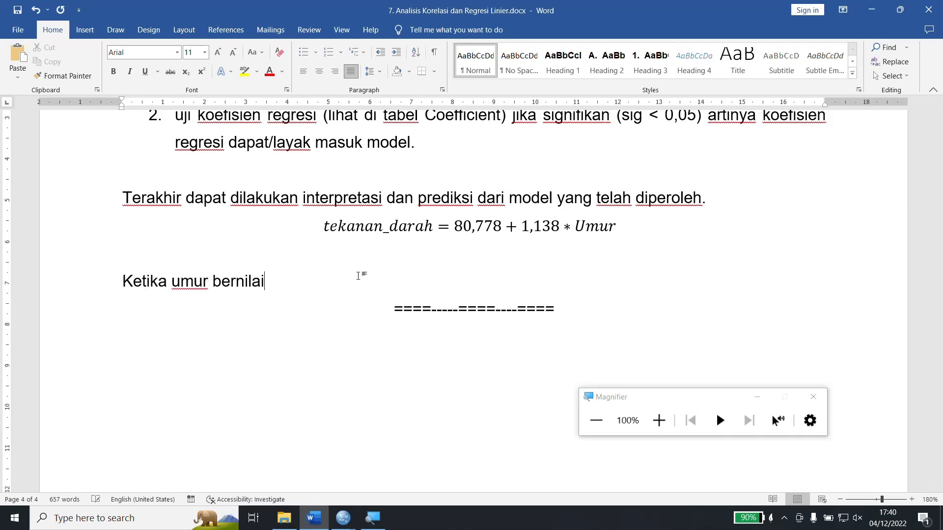
pyautogui.write('0, maka tekana')
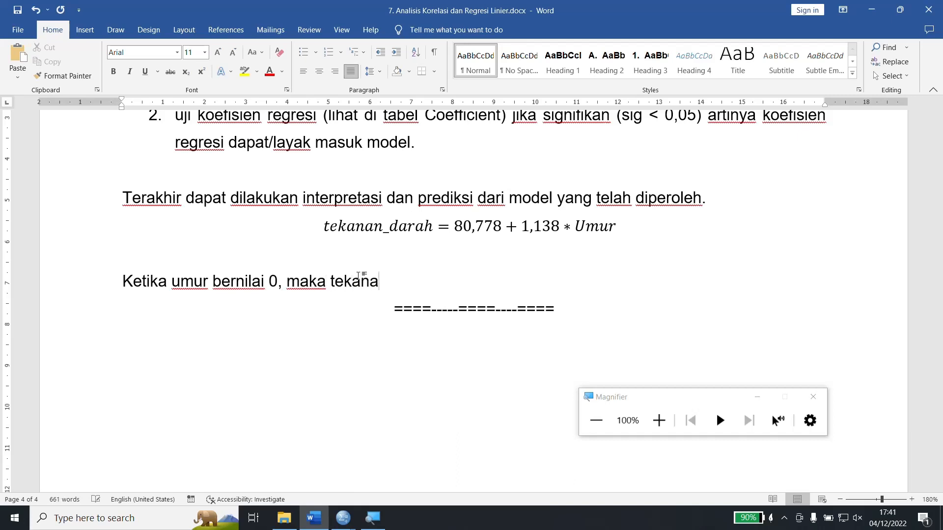
pyautogui.write('n darah ')
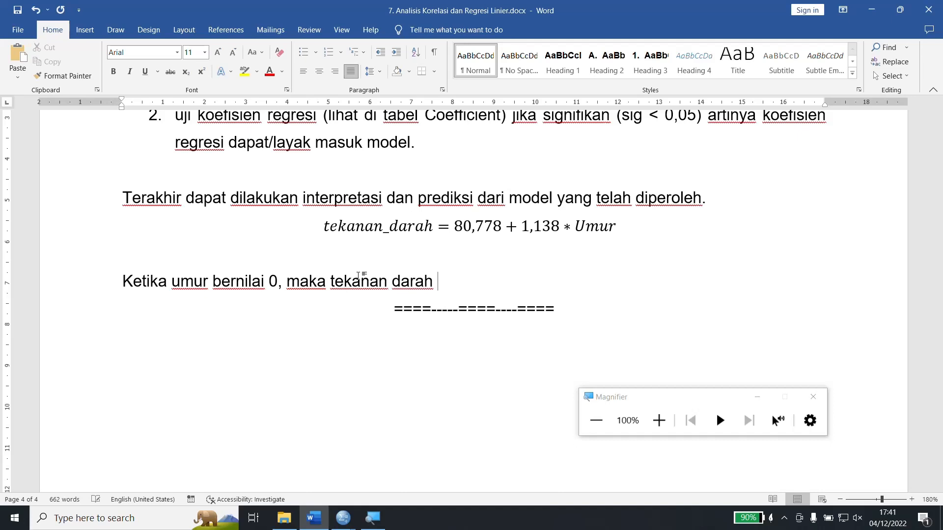
pyautogui.write('sebesar')
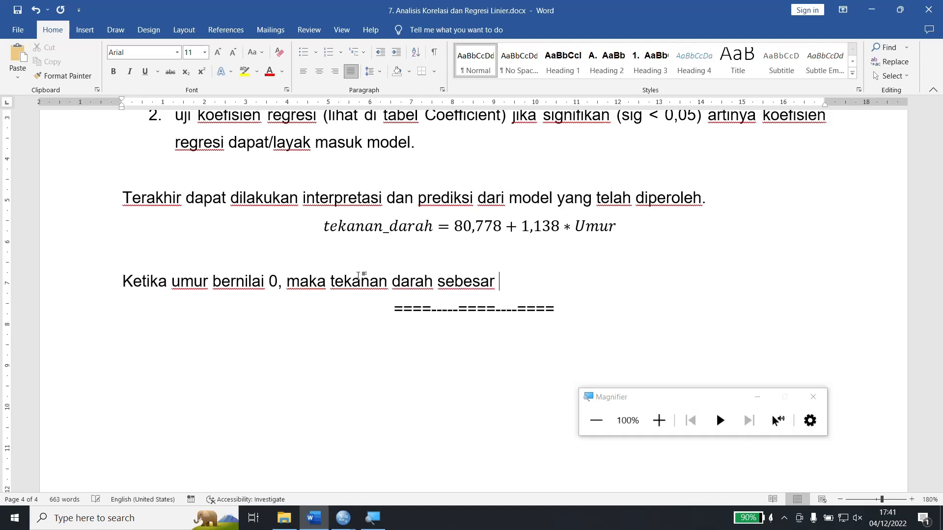
pyautogui.write(' 80,778+1,1')
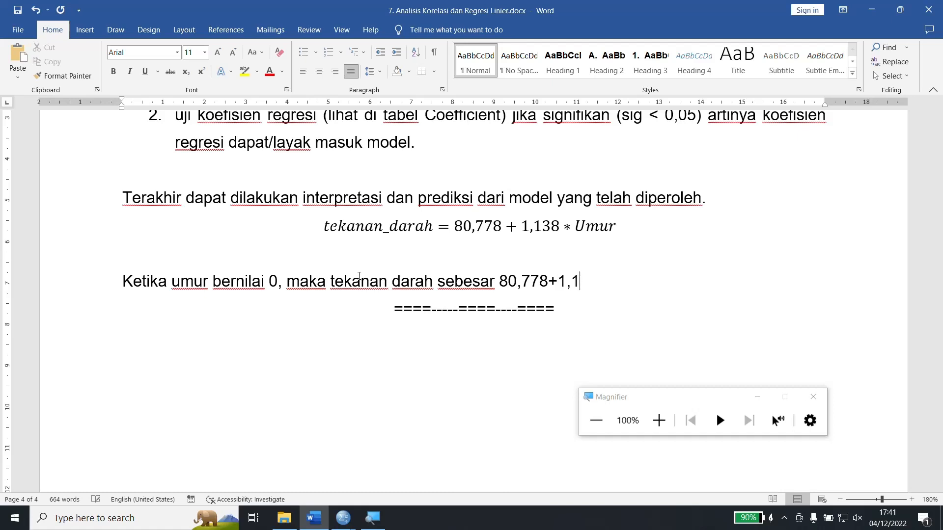
pyautogui.write('38*0 = 80,778')
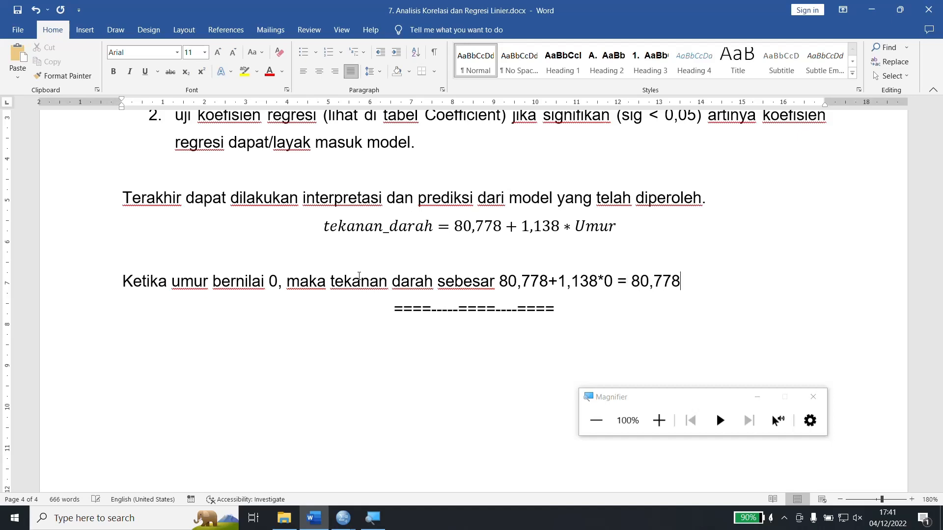
pyautogui.write('+0 = 80,778')
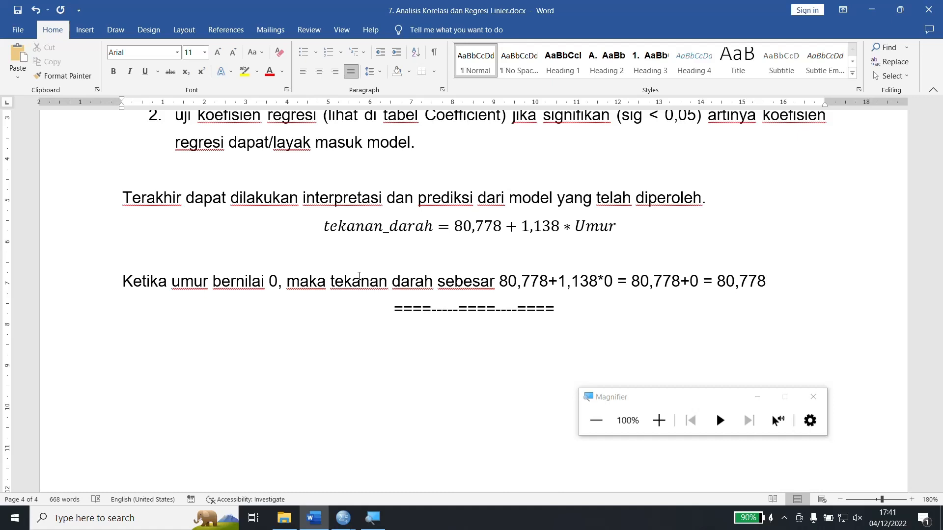
# Add a line below the umur 0 sentence reading "Knaikan 1 unit pada variabel umur, akan menaikkan tekanan darah sebeasar 1,138 poin".
pyautogui.press('Return')
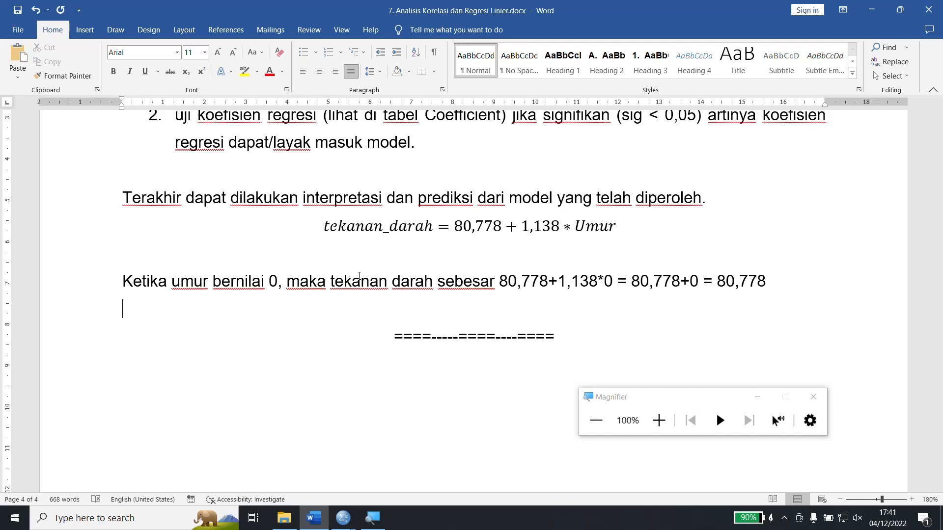
pyautogui.write('knaikan ')
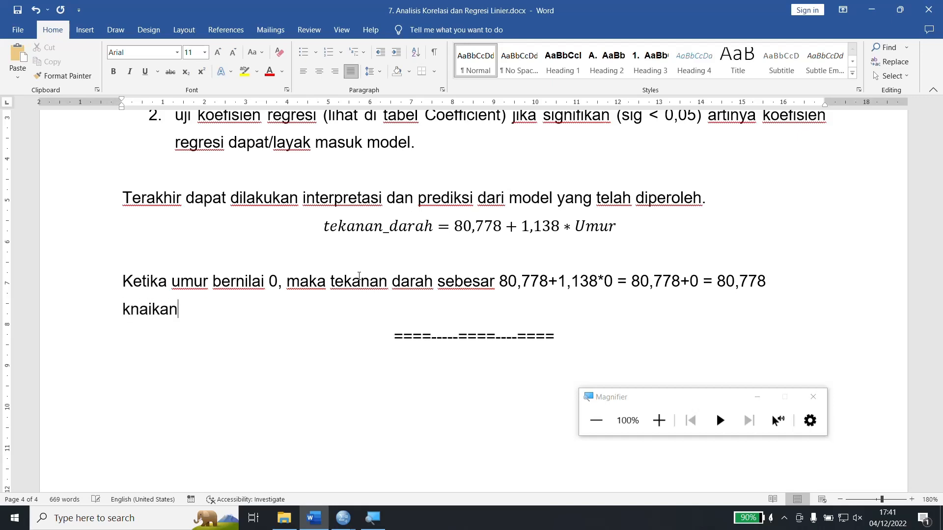
pyautogui.write('1 unit ')
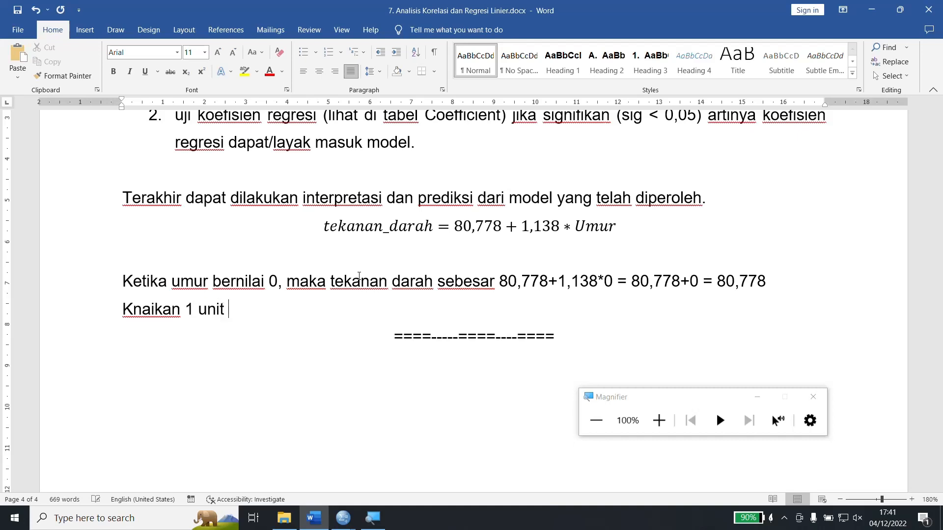
pyautogui.write('pada variabel ')
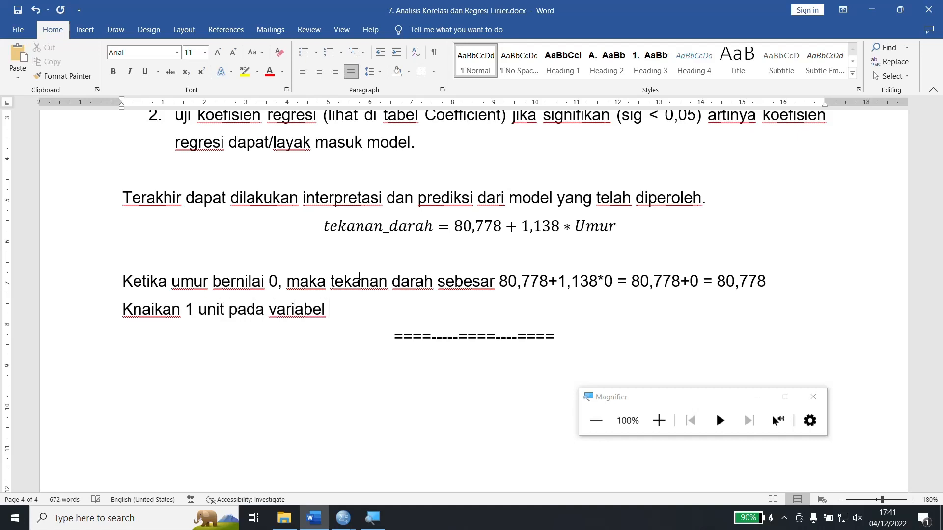
pyautogui.write('umur, akan ')
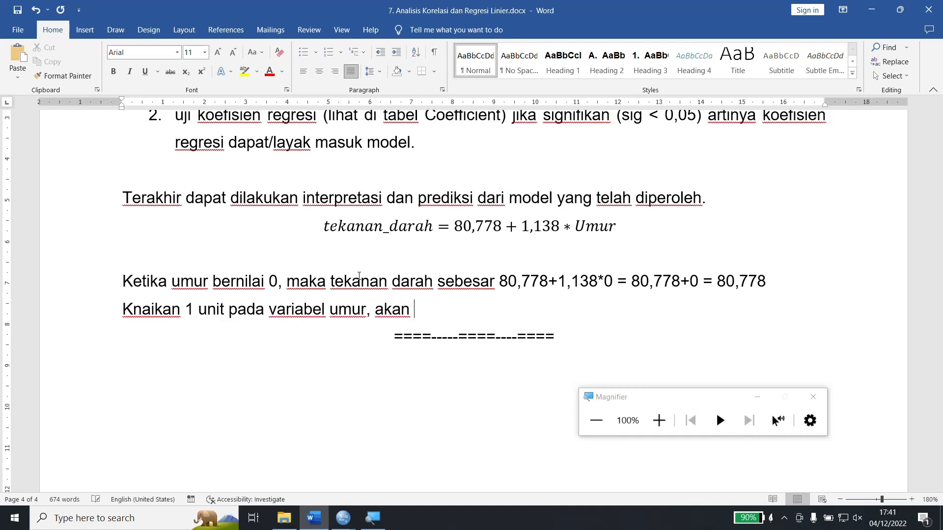
pyautogui.write('menaikkan tek')
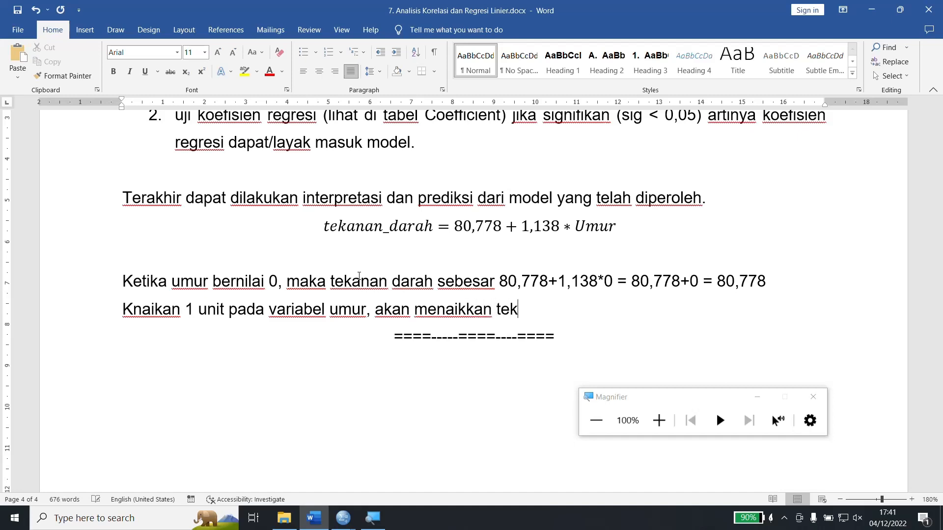
pyautogui.write('anan darah')
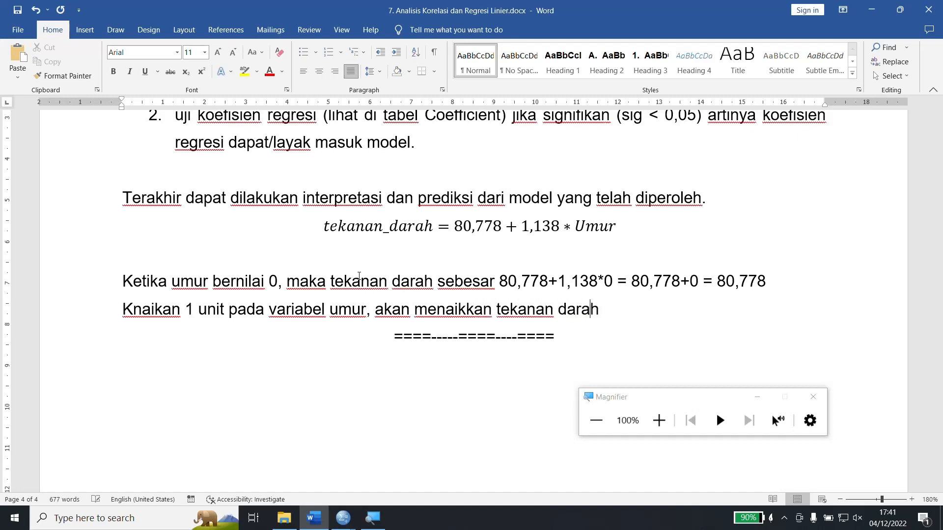
pyautogui.write(' sebeasar ')
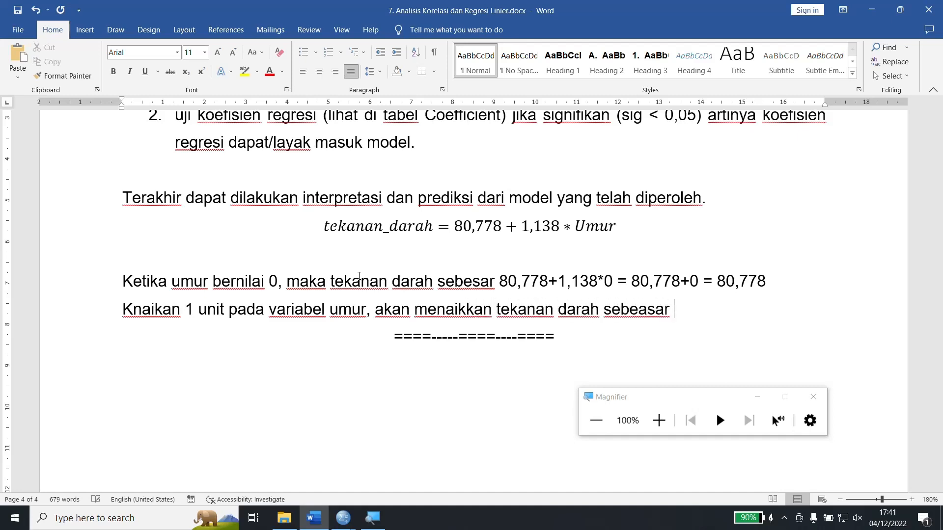
pyautogui.write('1,138 poin')
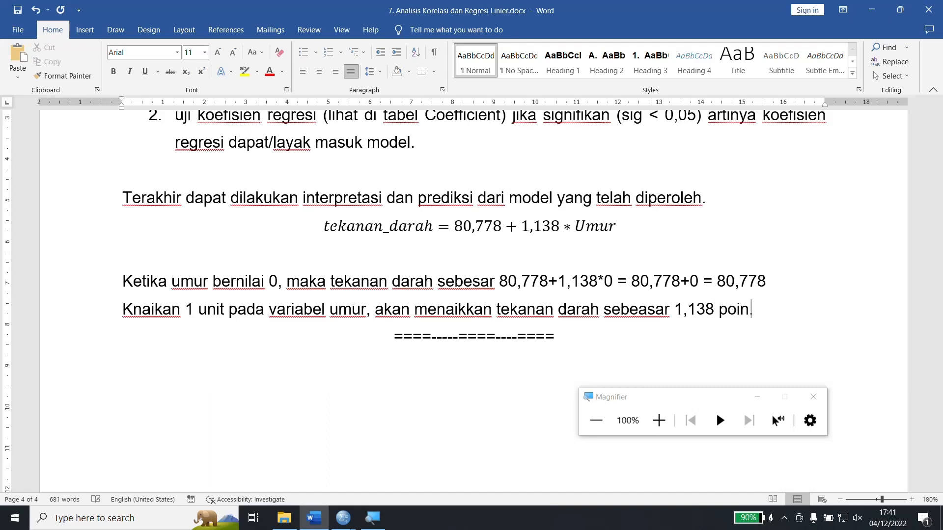
# Correct the new sentence's wording to "Kenaikan", "1 poin" and "sebesar".
pyautogui.hotkey('ctrl', 'Left')
pyautogui.hotkey('ctrl', 'Left')
pyautogui.hotkey('ctrl', 'Left')
pyautogui.hotkey('ctrl', 'Left')
pyautogui.hotkey('ctrl', 'Left')
pyautogui.hotkey('ctrl', 'Left')
pyautogui.hotkey('ctrl', 'Left')
pyautogui.hotkey('ctrl', 'Left')
pyautogui.hotkey('ctrl', 'Left')
pyautogui.hotkey('ctrl', 'Left')
pyautogui.hotkey('ctrl', 'Left')
pyautogui.hotkey('ctrl', 'Left')
pyautogui.hotkey('ctrl', 'Left')
pyautogui.hotkey('ctrl', 'Left')
pyautogui.hotkey('ctrl', 'Left')
pyautogui.hotkey('ctrl', 'Left')
pyautogui.hotkey('ctrl', 'Left')
pyautogui.hotkey('ctrl', 'Left')
pyautogui.hotkey('ctrl', 'Left')
pyautogui.hotkey('ctrl', 'Right')
pyautogui.write('e')
pyautogui.hotkey('ctrl', 'Right')
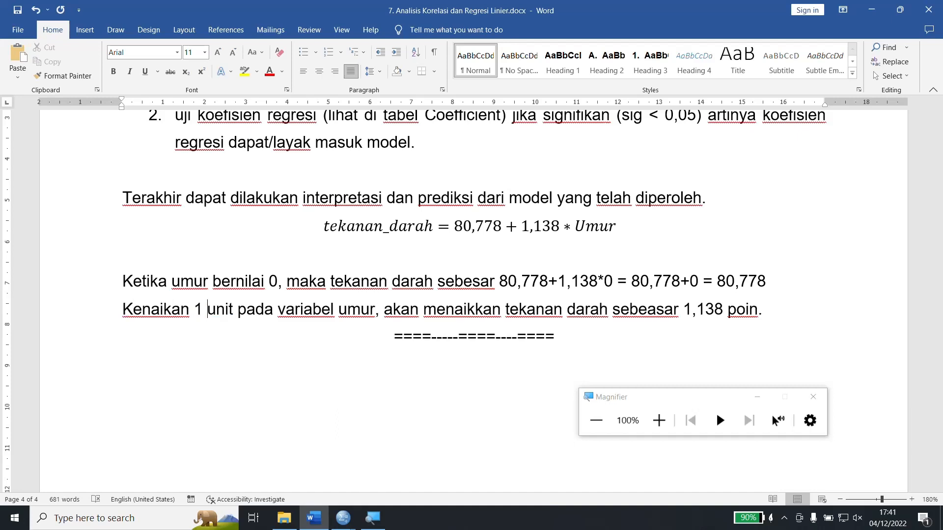
pyautogui.hotkey('shift', 'Right')
pyautogui.hotkey('shift', 'Right')
pyautogui.hotkey('shift', 'Right')
pyautogui.hotkey('shift', 'Right')
pyautogui.write('poin')
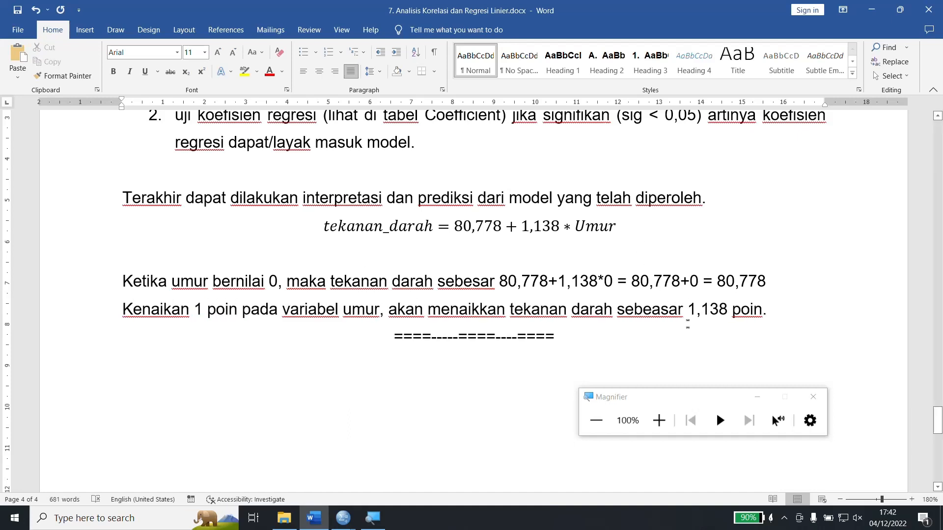
pyautogui.click(652, 312)
pyautogui.press('Delete')
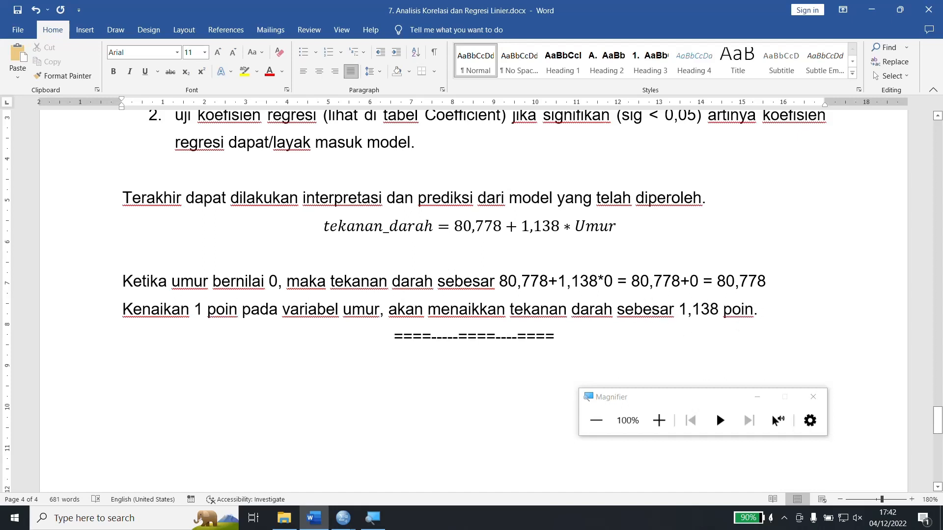
# Add an empty line above the ==== divider and format the two interpretation sentences as a numbered list.
pyautogui.press('Return')
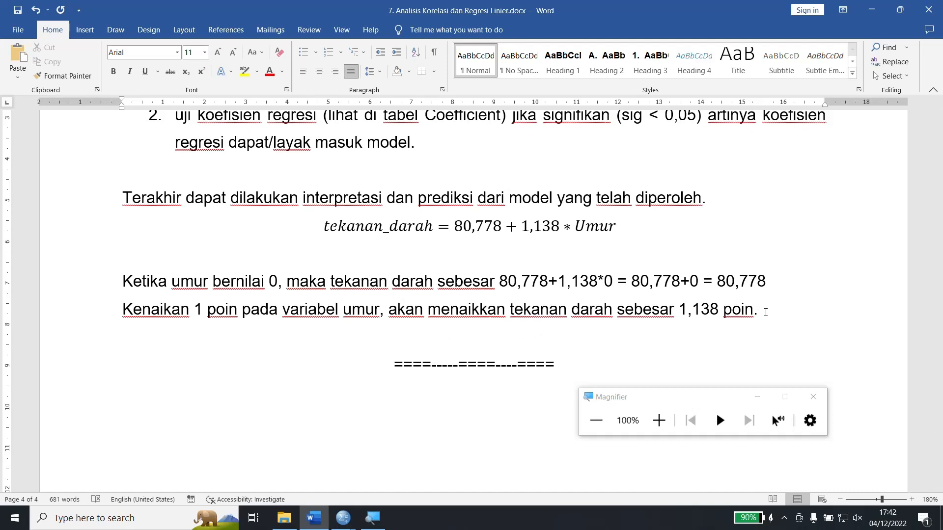
pyautogui.press('Up')
pyautogui.hotkey('shift', 'Down')
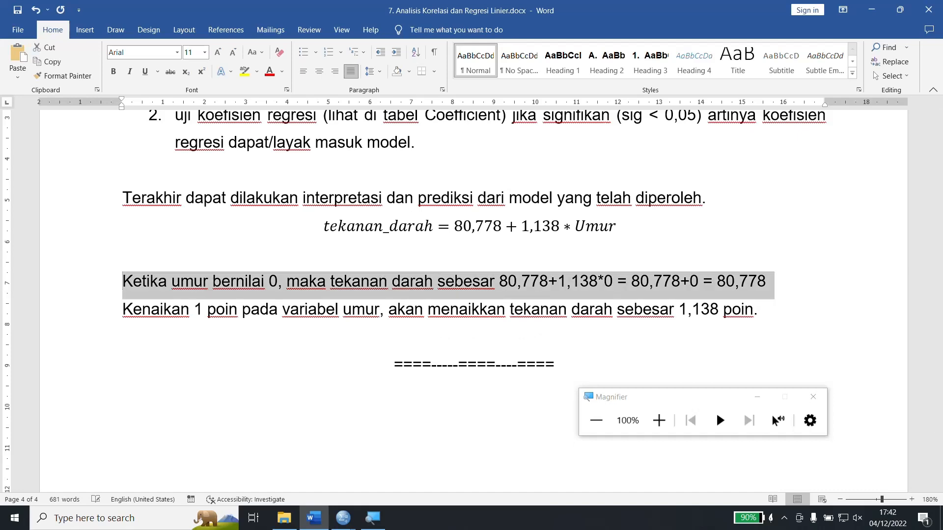
pyautogui.hotkey('shift', 'Down')
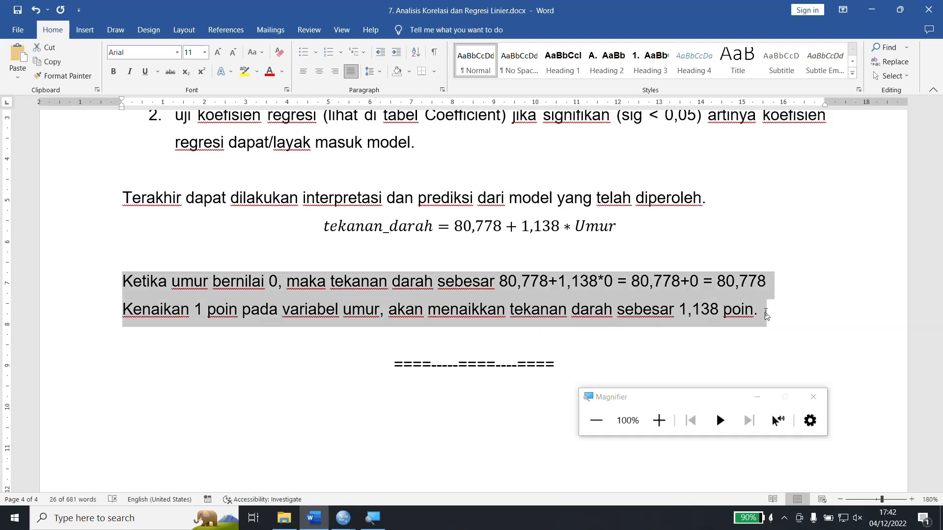
pyautogui.click(328, 52)
# Add a third list item reading "Jika dilketahi umur=20 tahun, maka tekanan darahnya yaitu:".
pyautogui.click(825, 313)
pyautogui.press('Return')
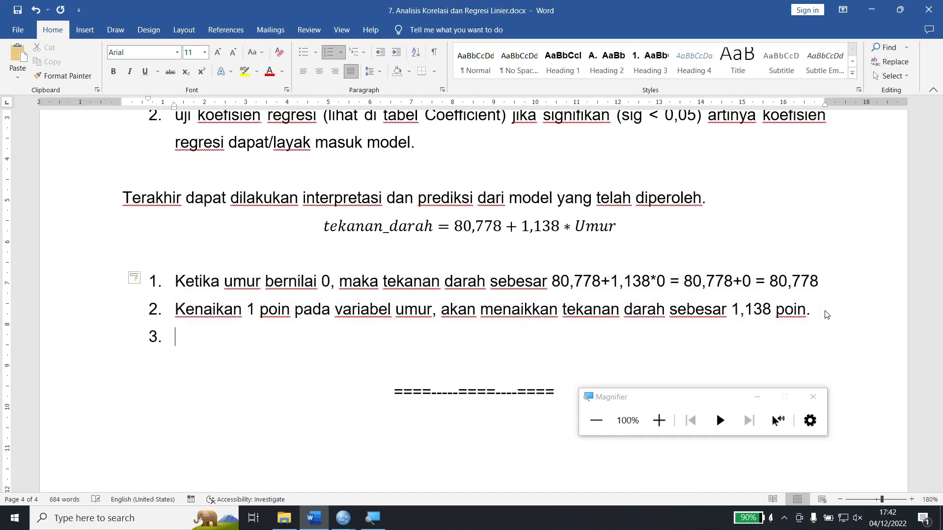
pyautogui.write('Jika dilketahi u')
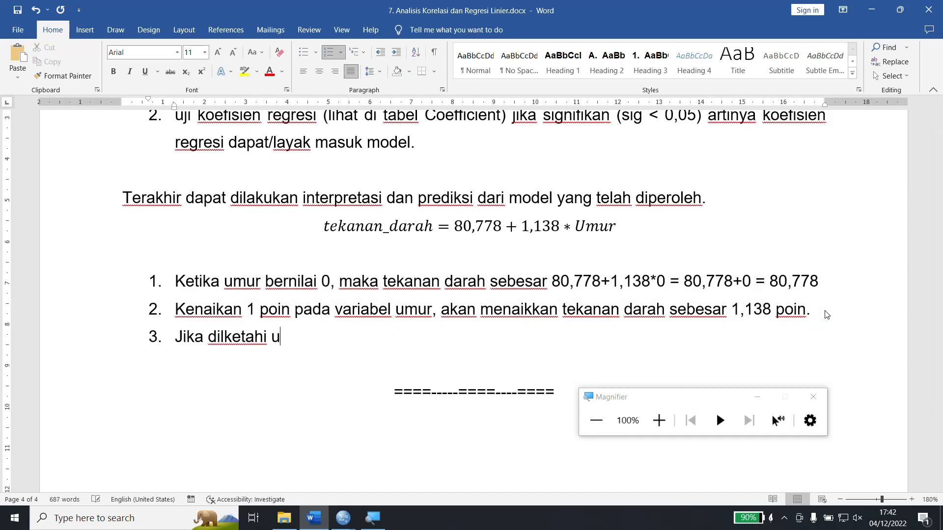
pyautogui.write('mur=20 ')
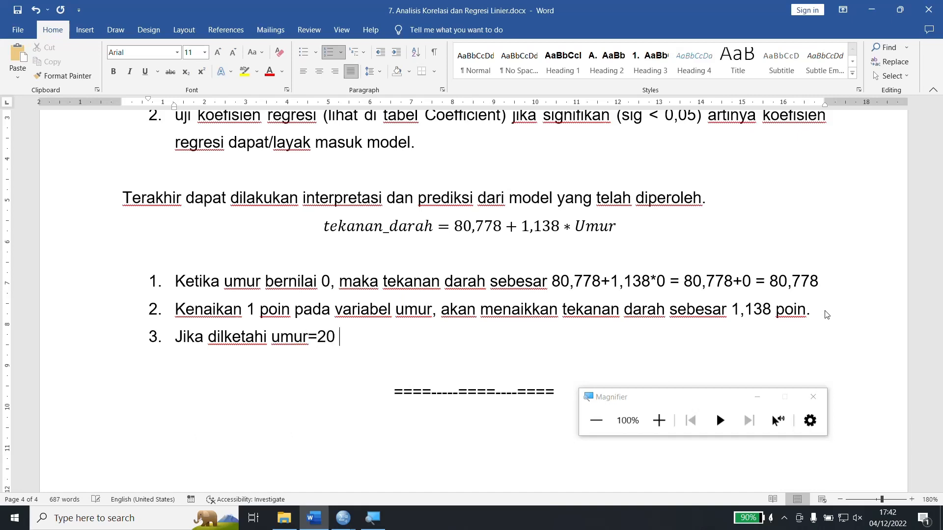
pyautogui.write('tahun, maka tenana')
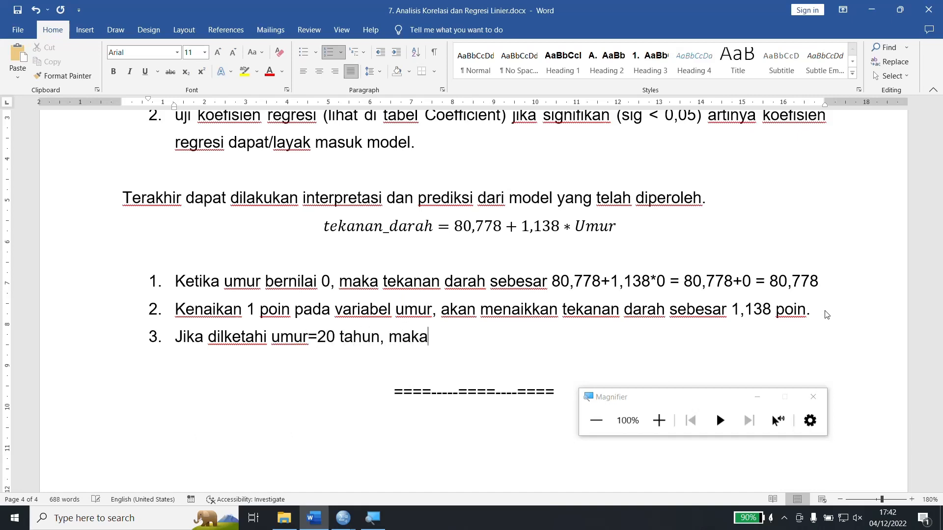
pyautogui.press('BackSpace')
pyautogui.press('BackSpace')
pyautogui.press('BackSpace')
pyautogui.press('BackSpace')
pyautogui.press('BackSpace')
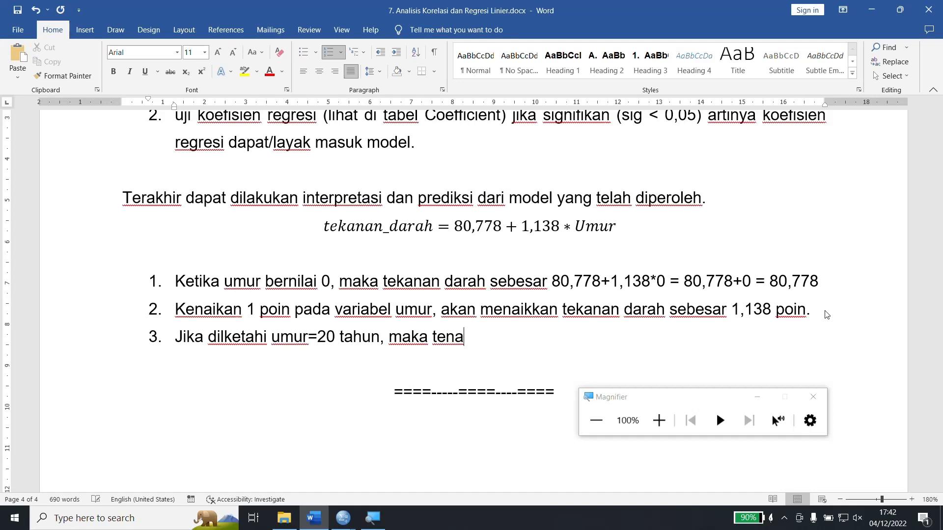
pyautogui.write('kanan dara')
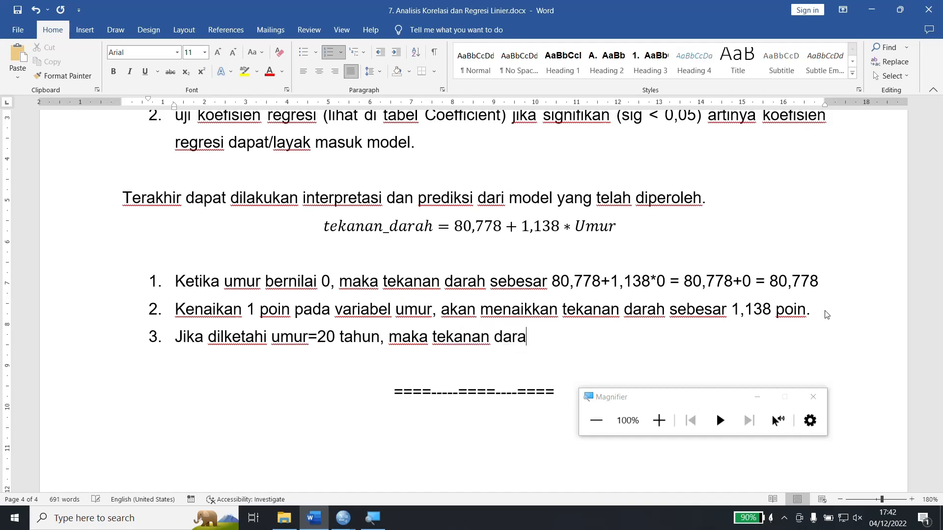
pyautogui.write('hnya yaitu')
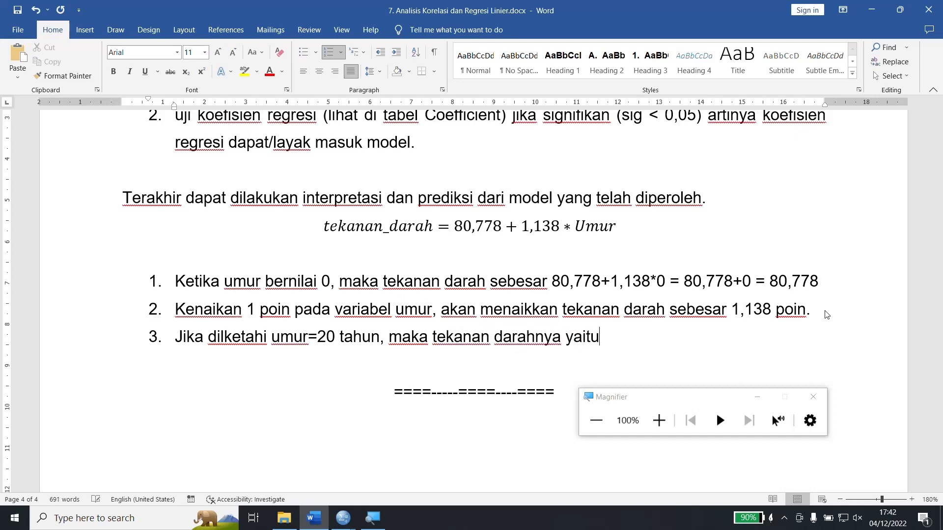
pyautogui.write(': 80,778+1,1')
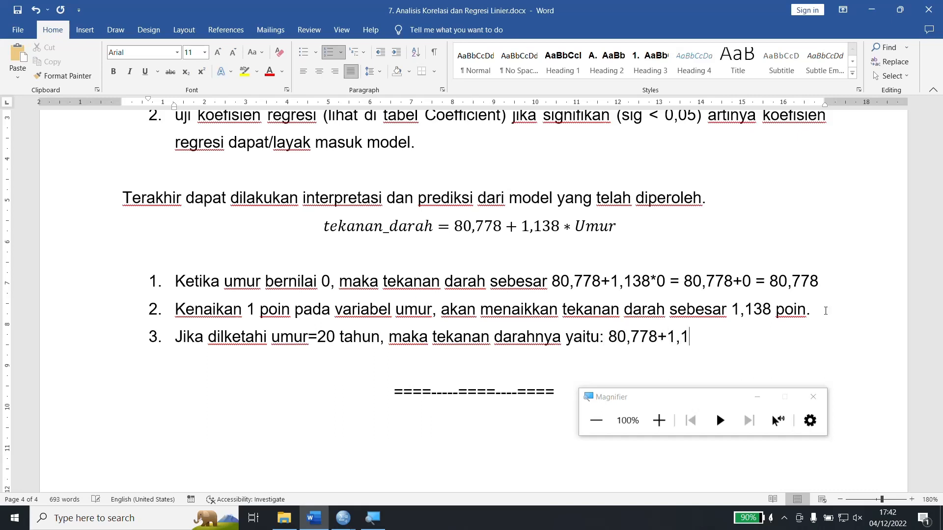
pyautogui.write('38*20 =')
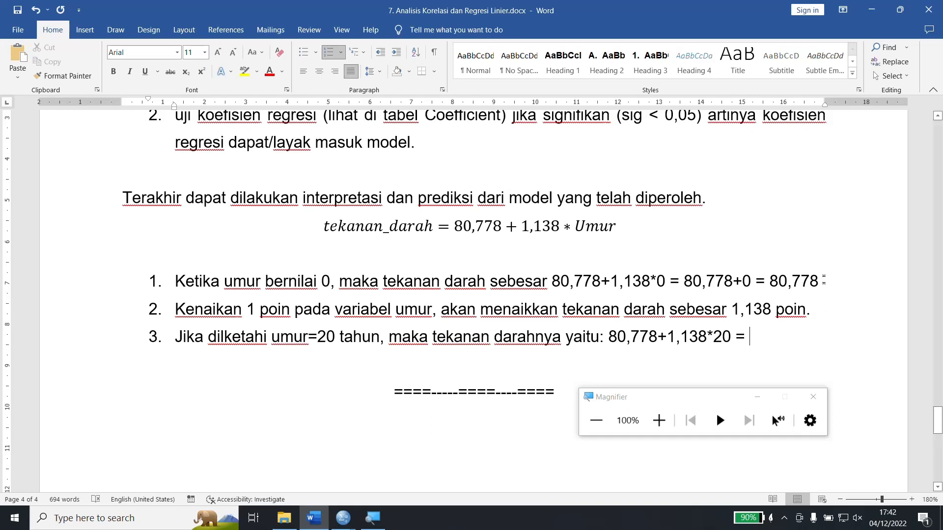
# Complete the third item with the calculation "80,778+1,138*20 = 80,778+22,76 = 103,538.".
pyautogui.write('80')
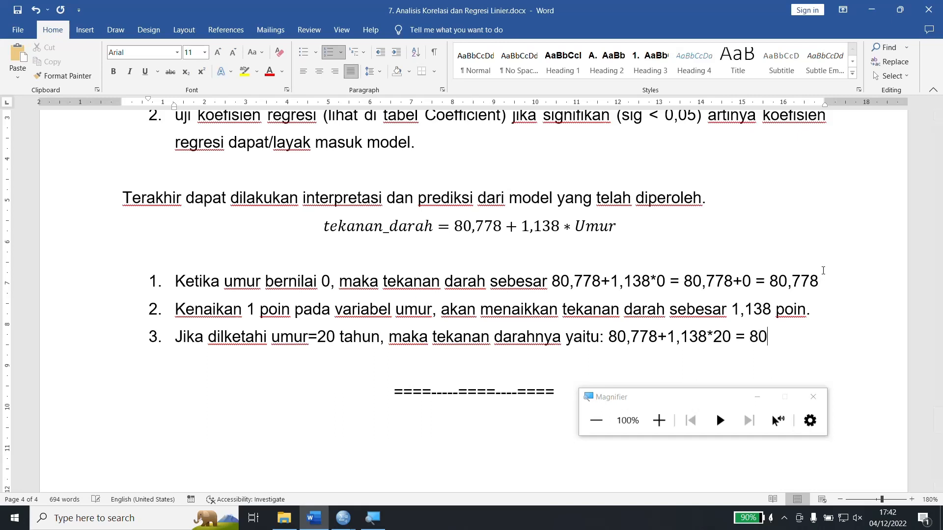
pyautogui.write(',778+22,76 =')
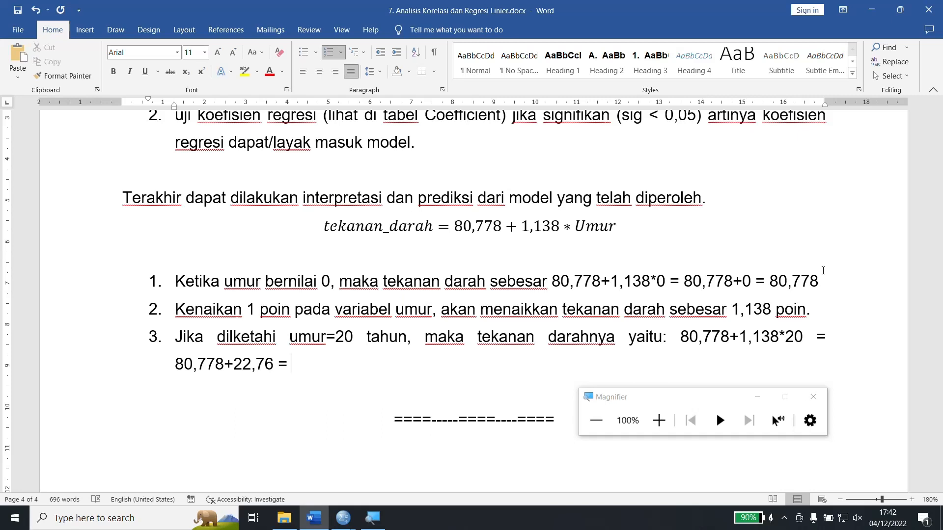
pyautogui.write('103,538.')
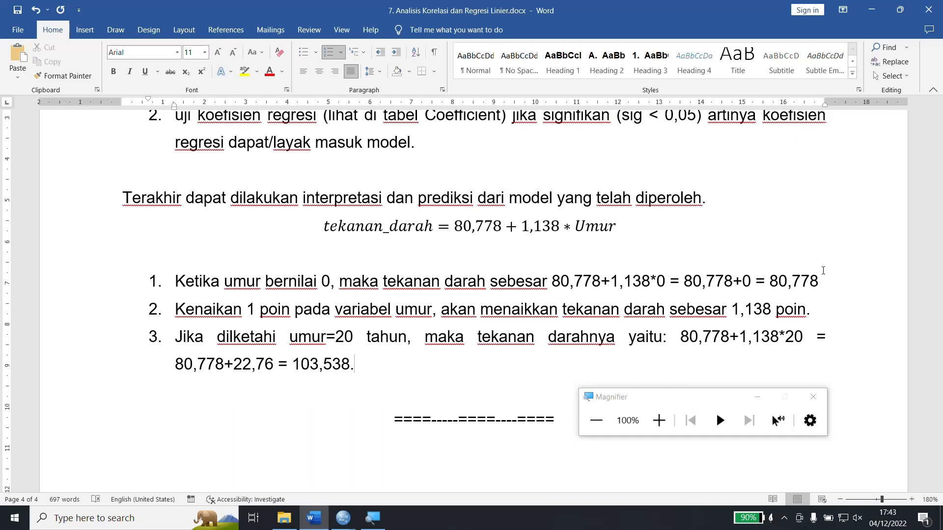
# End the numbered list after the third item and add empty unnumbered lines at the left margin below it.
pyautogui.press('Return')
pyautogui.press('BackSpace')
pyautogui.press('BackSpace')
pyautogui.press('BackSpace')
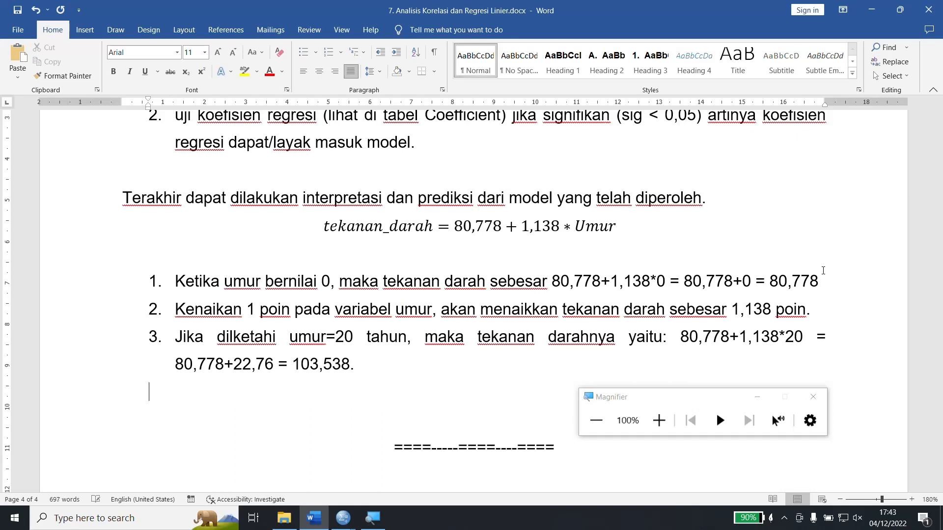
pyautogui.press('Return')
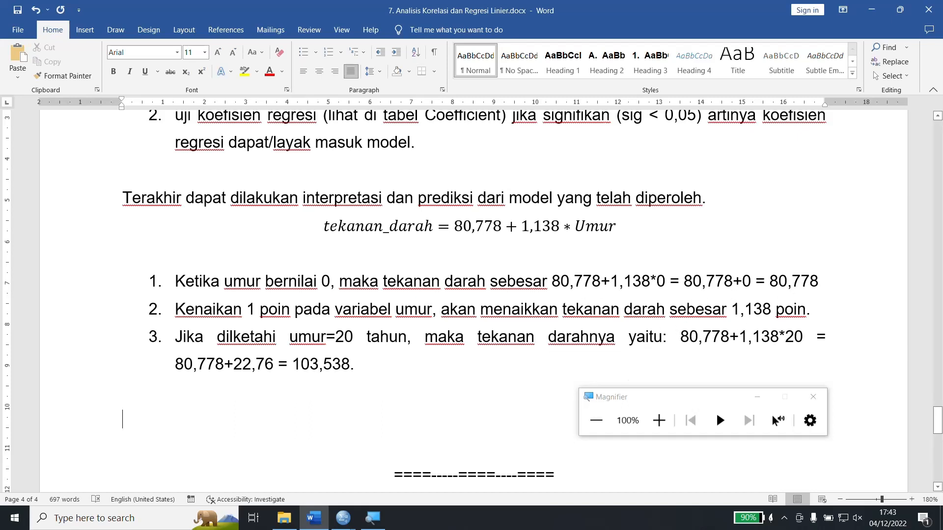
# Insert the missing "u" in the third item so the word reads "dilketahui".
pyautogui.rightClick(715, 282)
pyautogui.click(366, 366)
pyautogui.click(274, 338)
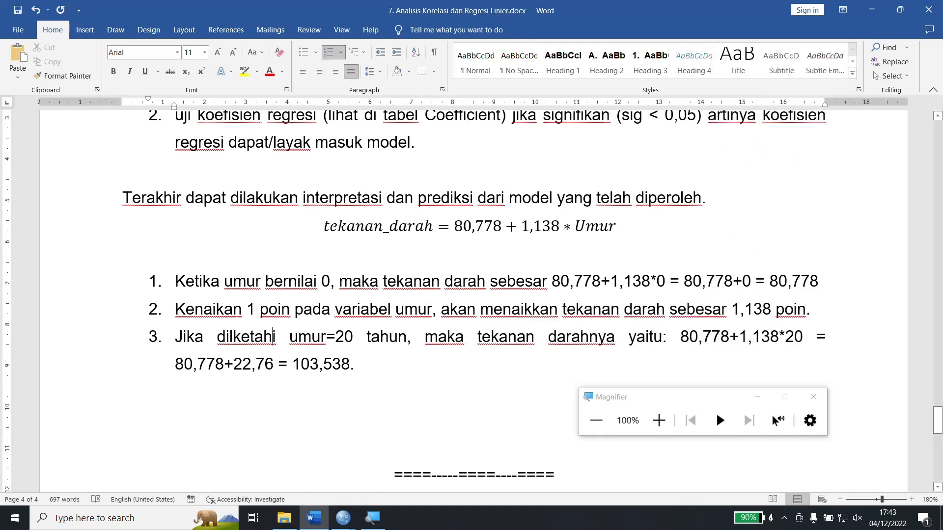
pyautogui.write('u')
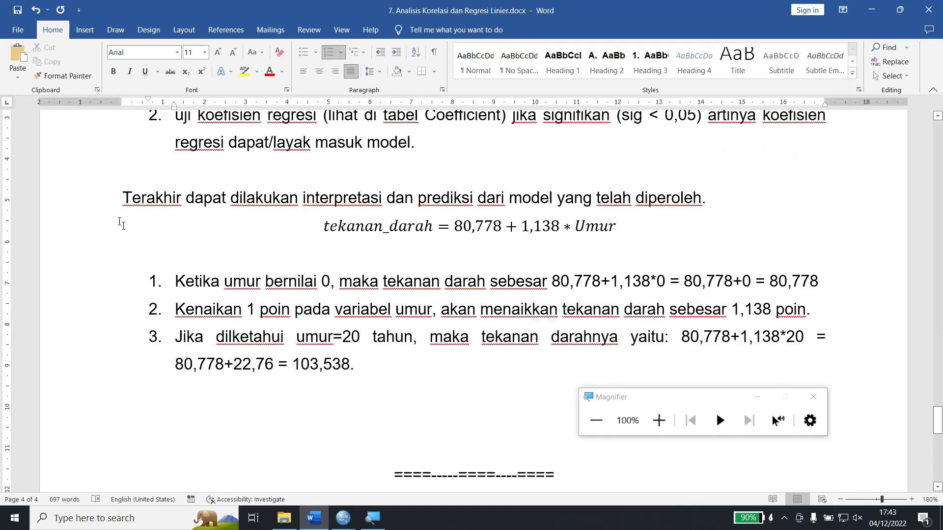
# Return to the empty line below the numbered list and bring up the previews of the open IBM SPSS windows.
pyautogui.moveTo(97, 196); pyautogui.dragTo(109, 370)
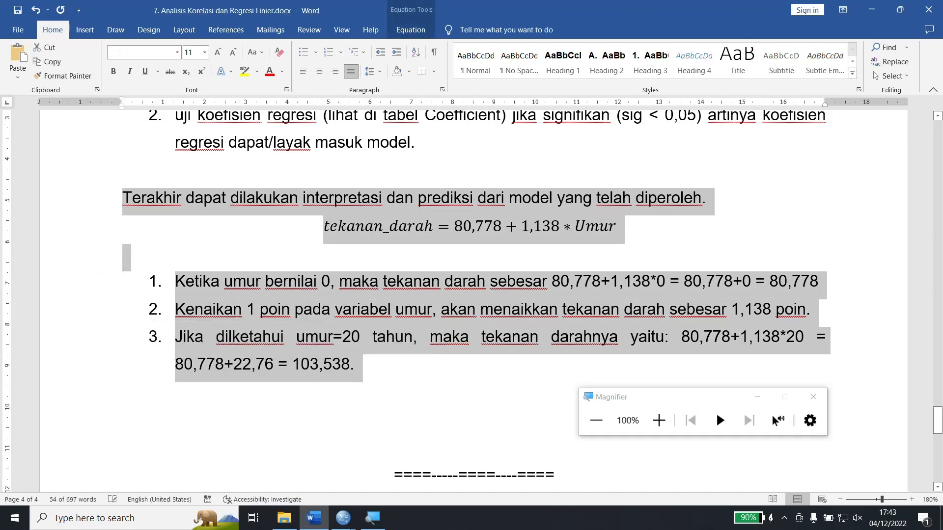
pyautogui.click(122, 420)
pyautogui.moveTo(344, 521)
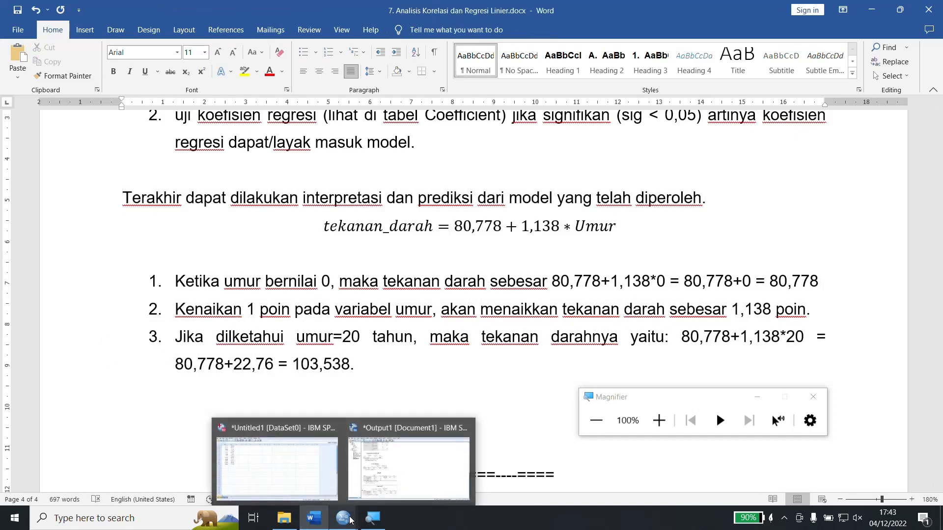